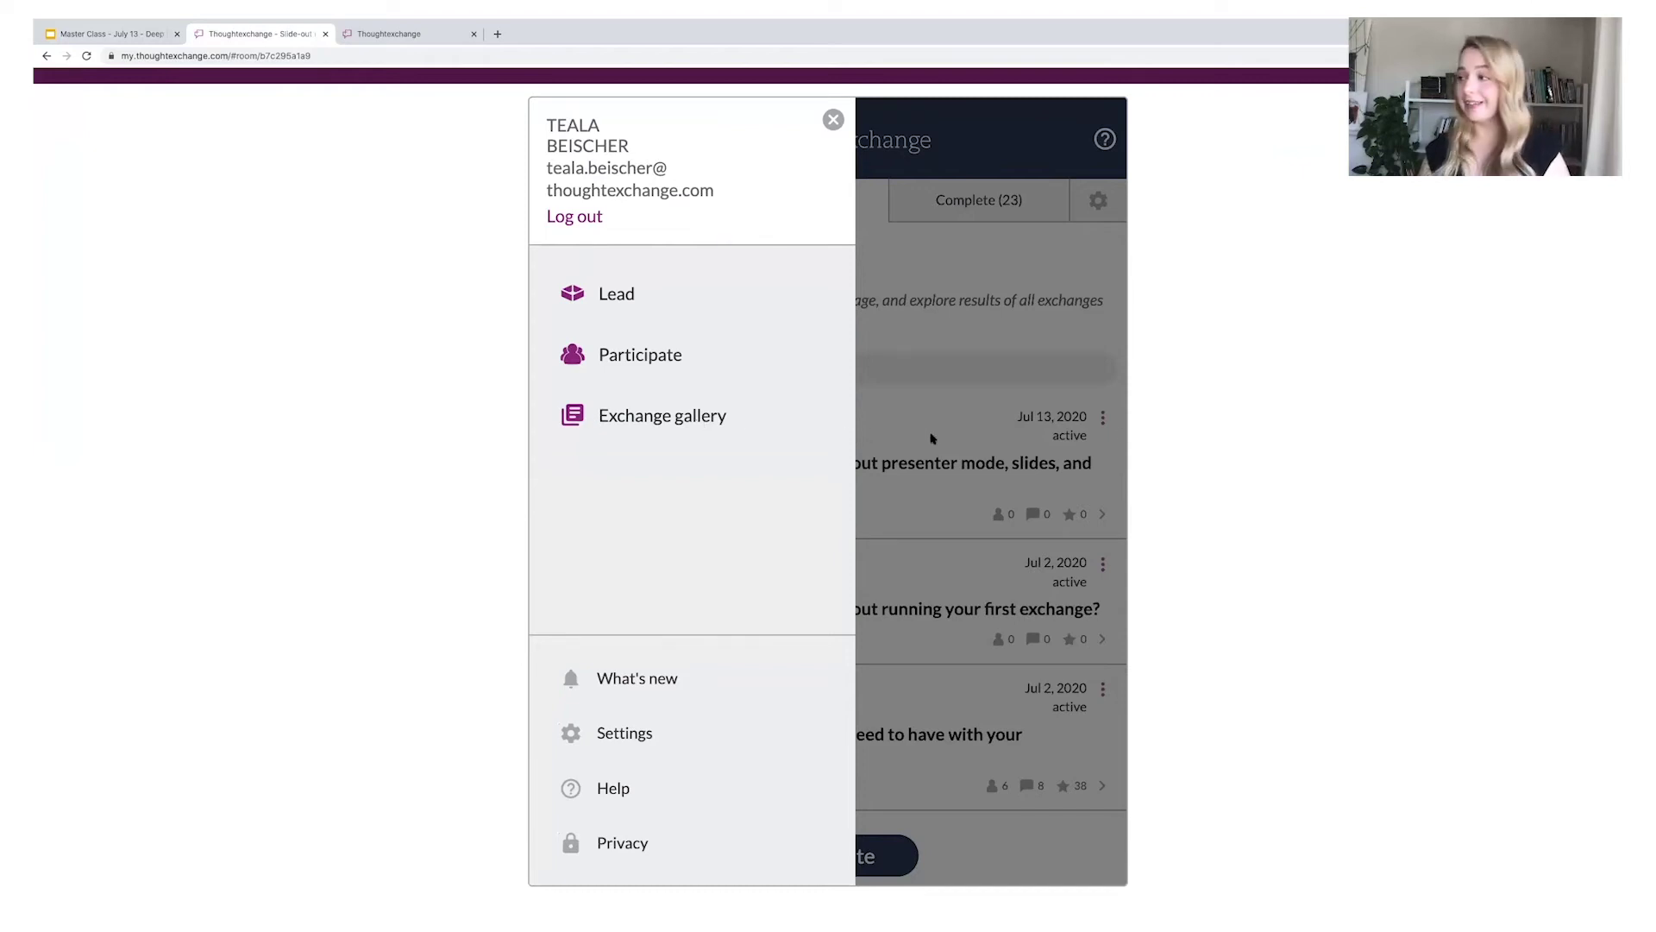
Close the side menu and start creating an exchange from the exchange gallery.
left_click(834, 120)
left_click(850, 856)
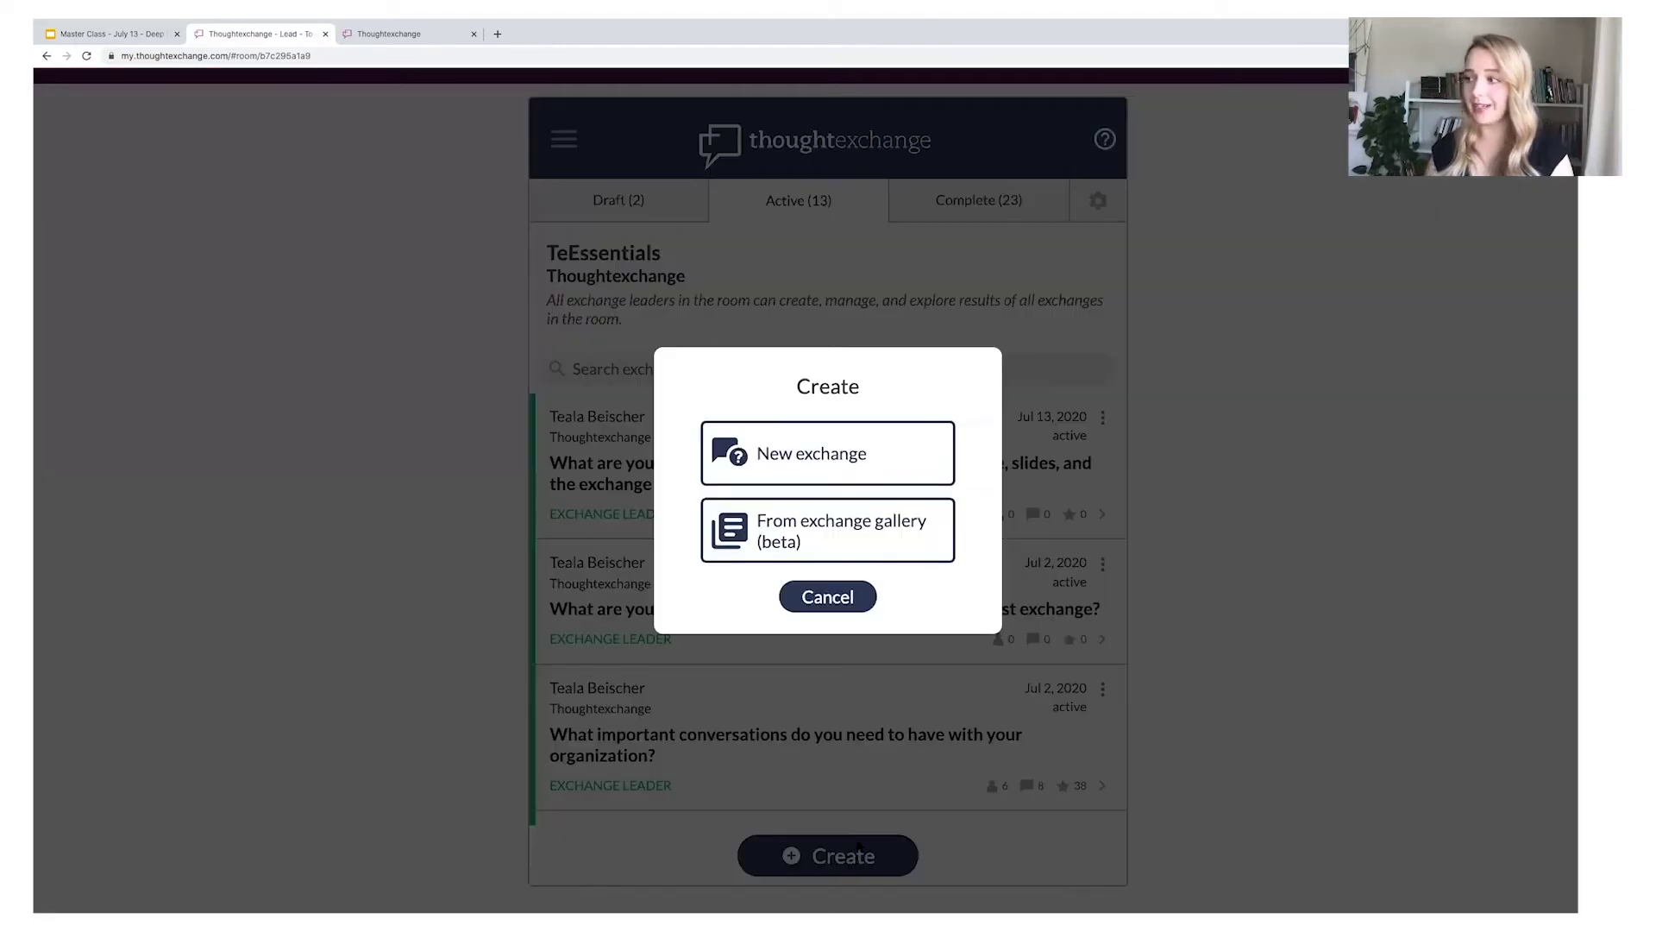
left_click(828, 546)
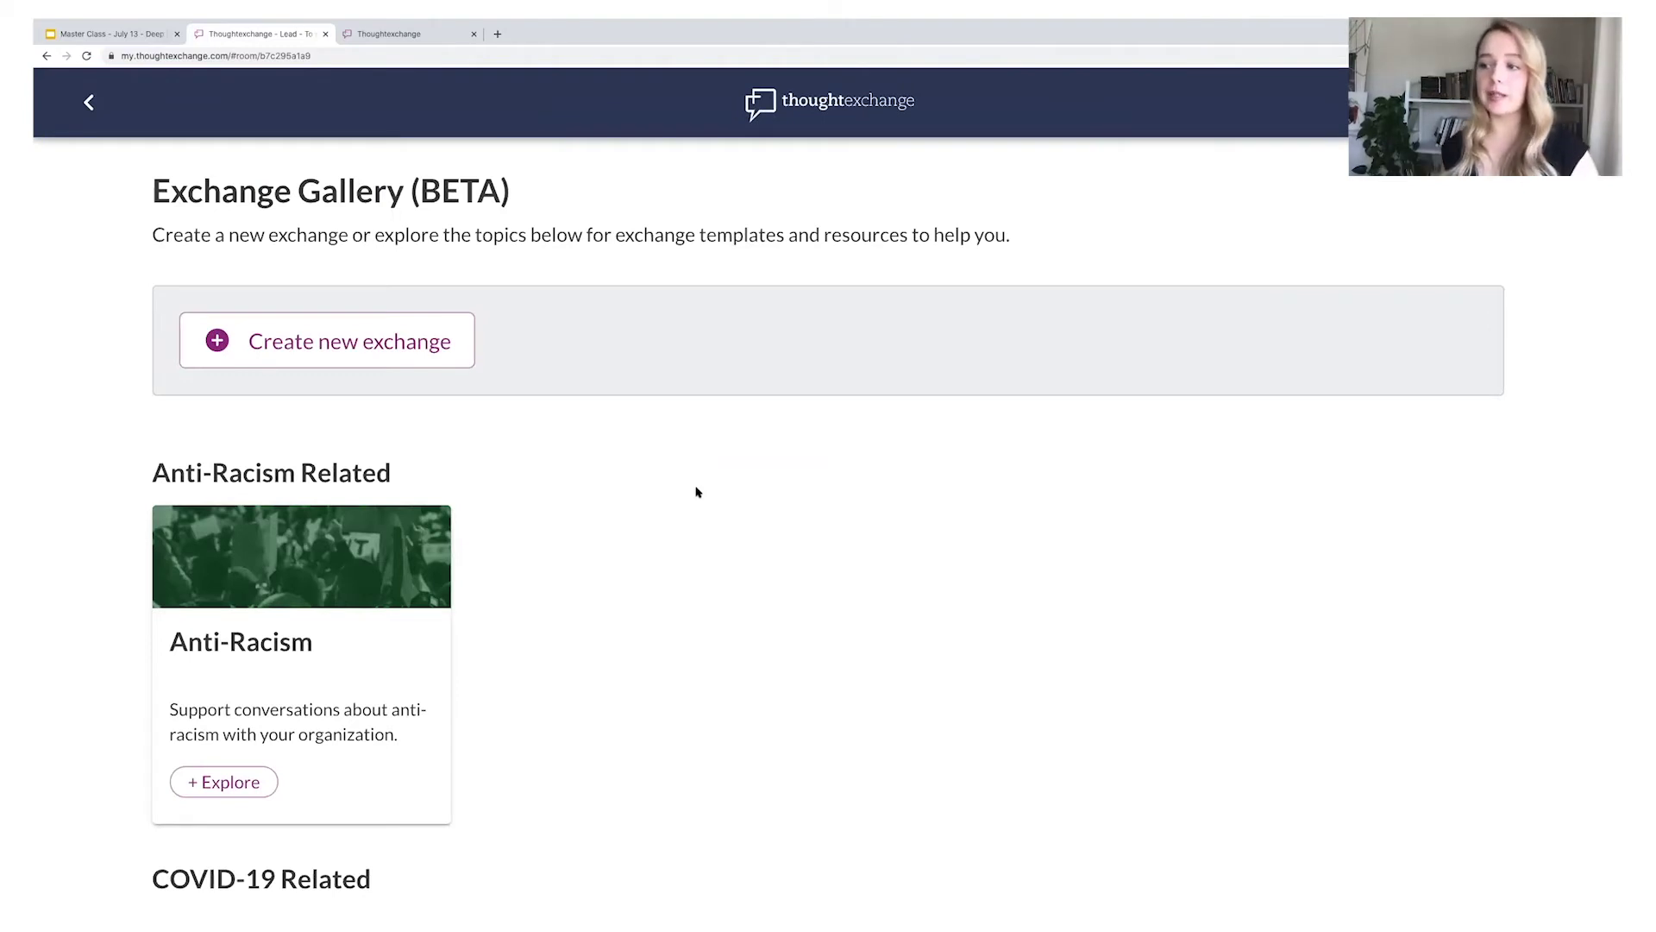
Look through the gallery's template topics from Anti-Racism Related and COVID-19 Related through Meetings and Events to People & Culture.
scroll(649, 475, "down", 1)
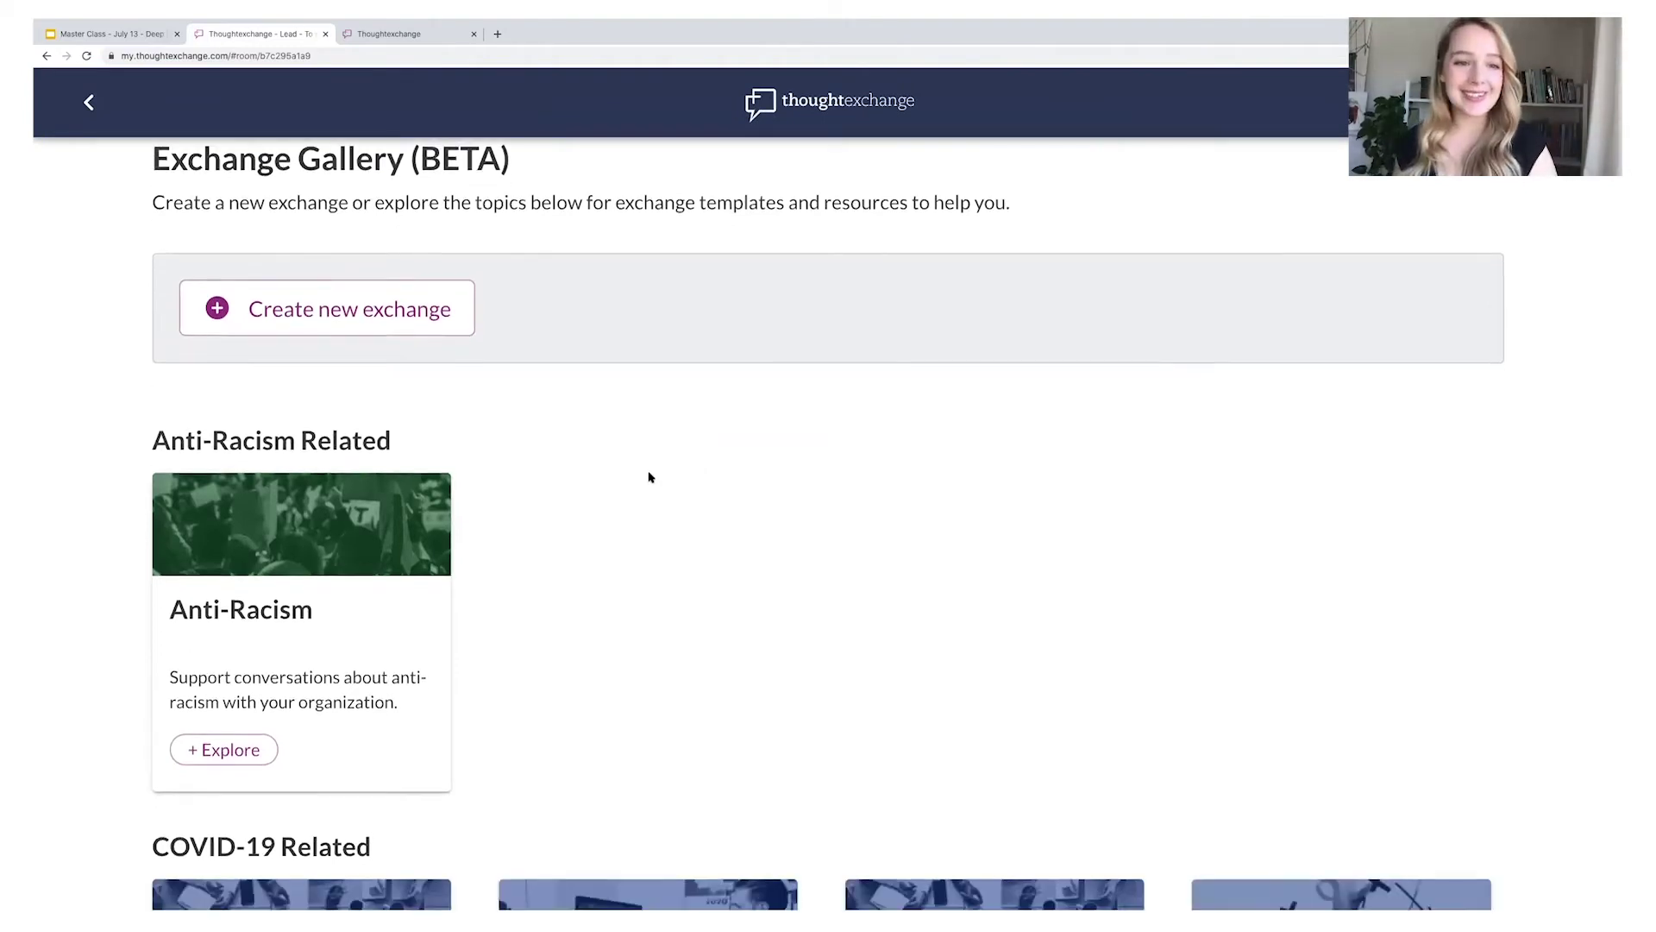
scroll(649, 477, "down", 3)
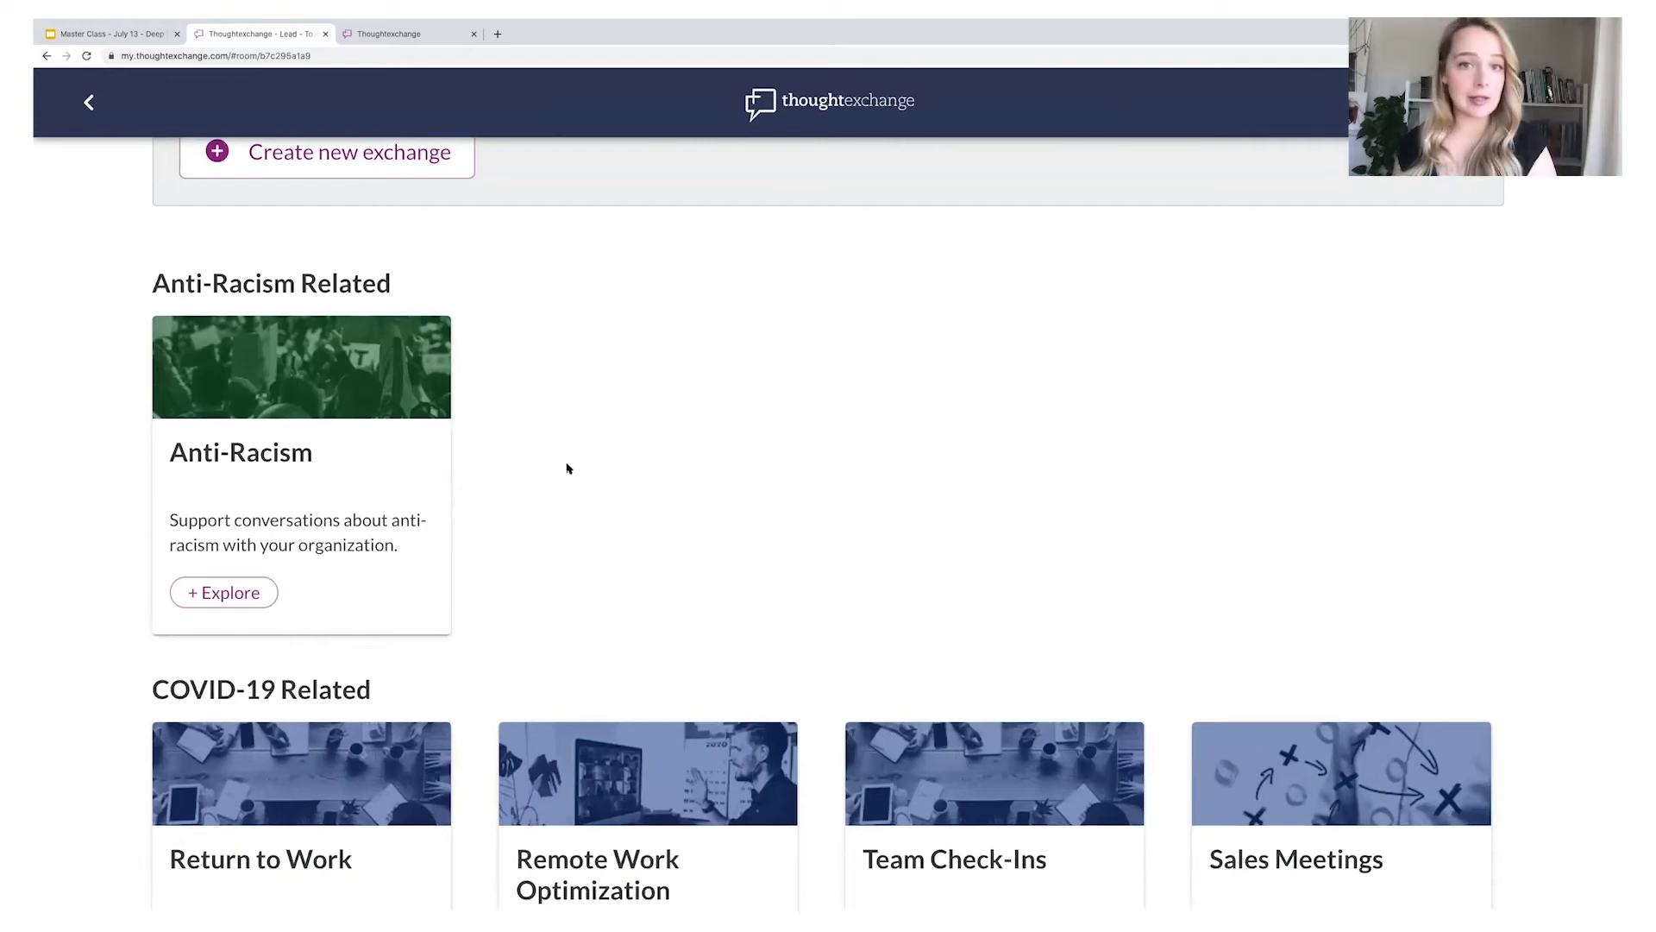
scroll(556, 463, "down", 3)
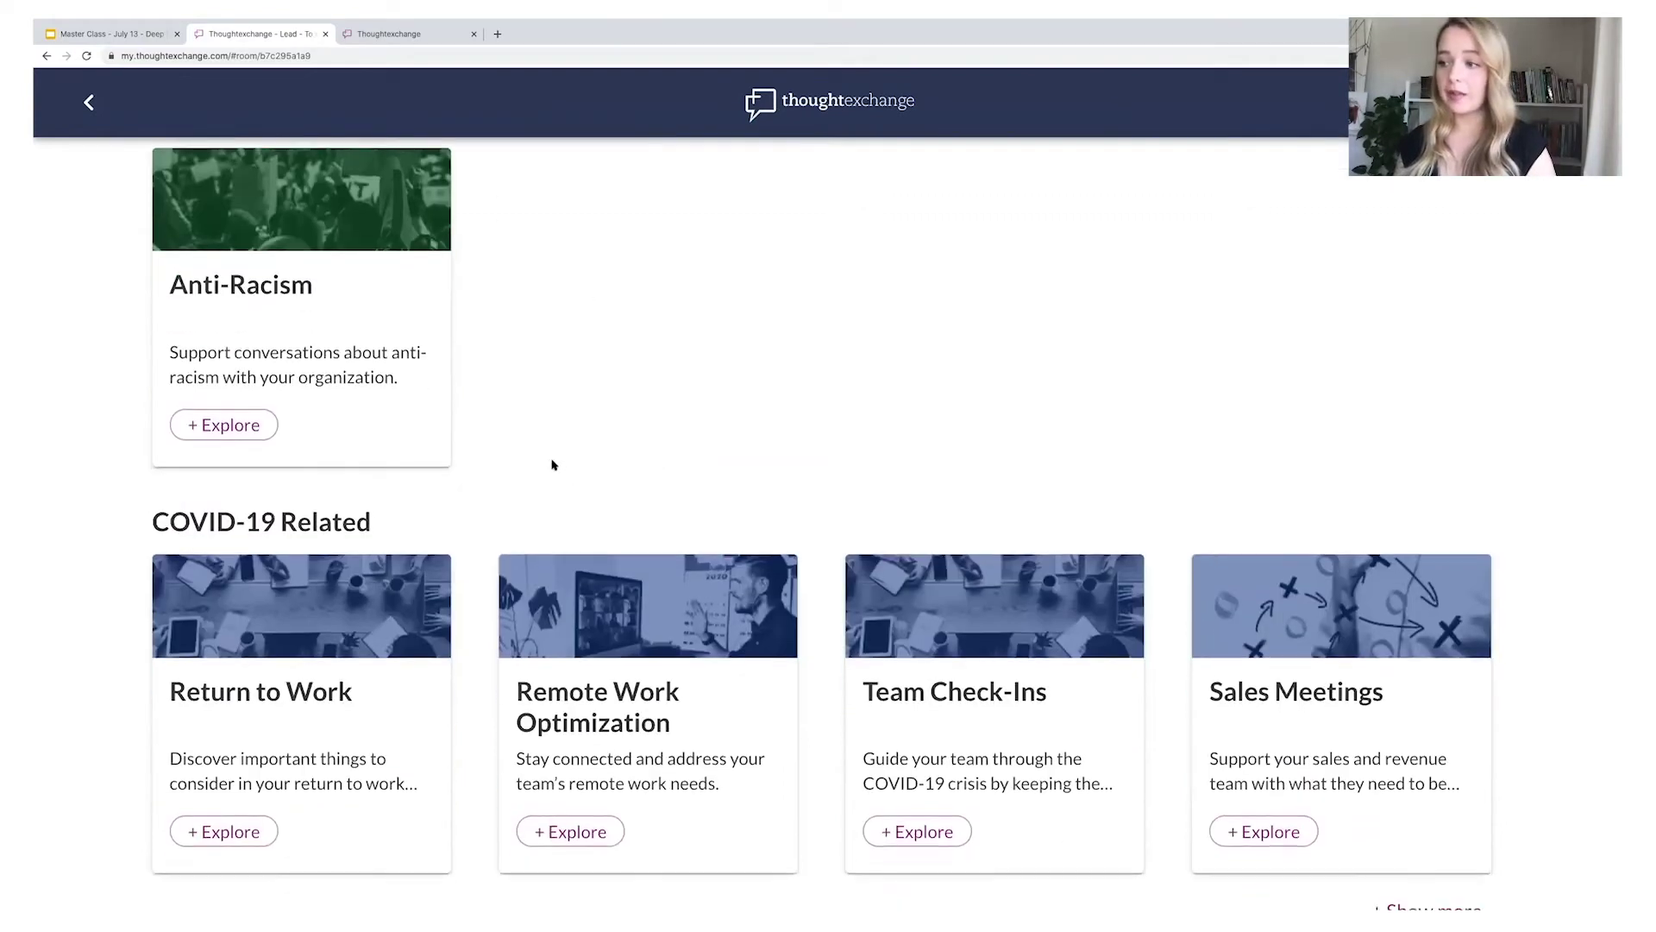
scroll(535, 461, "down", 1)
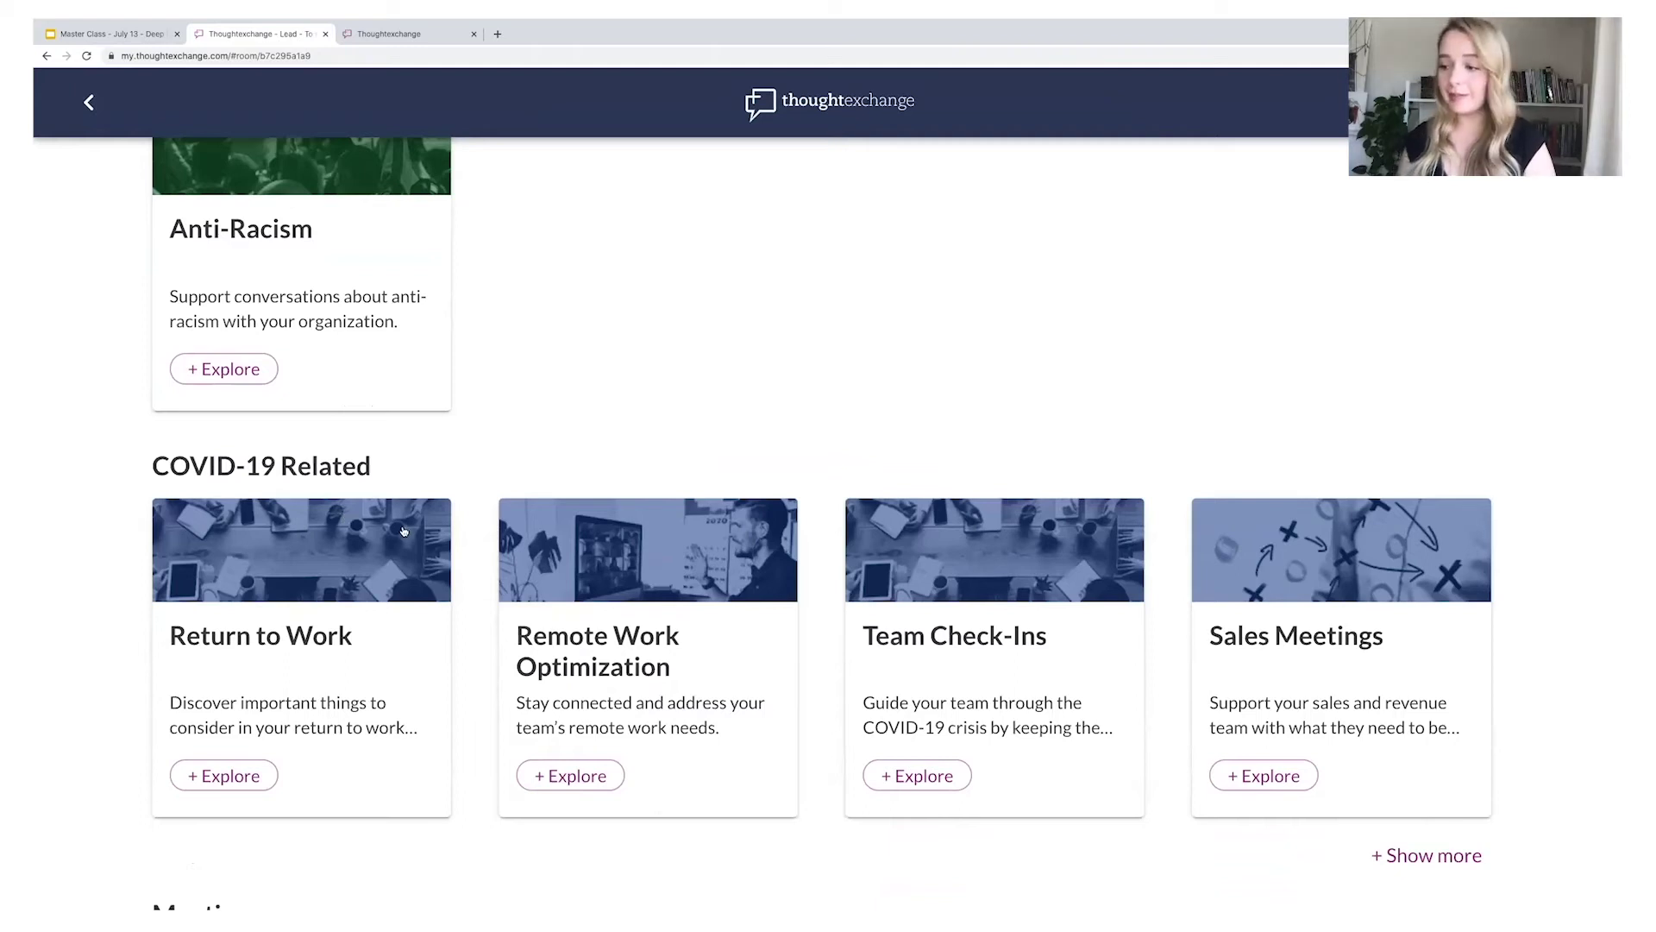
scroll(401, 531, "down", 7)
scroll(780, 617, "down", 2)
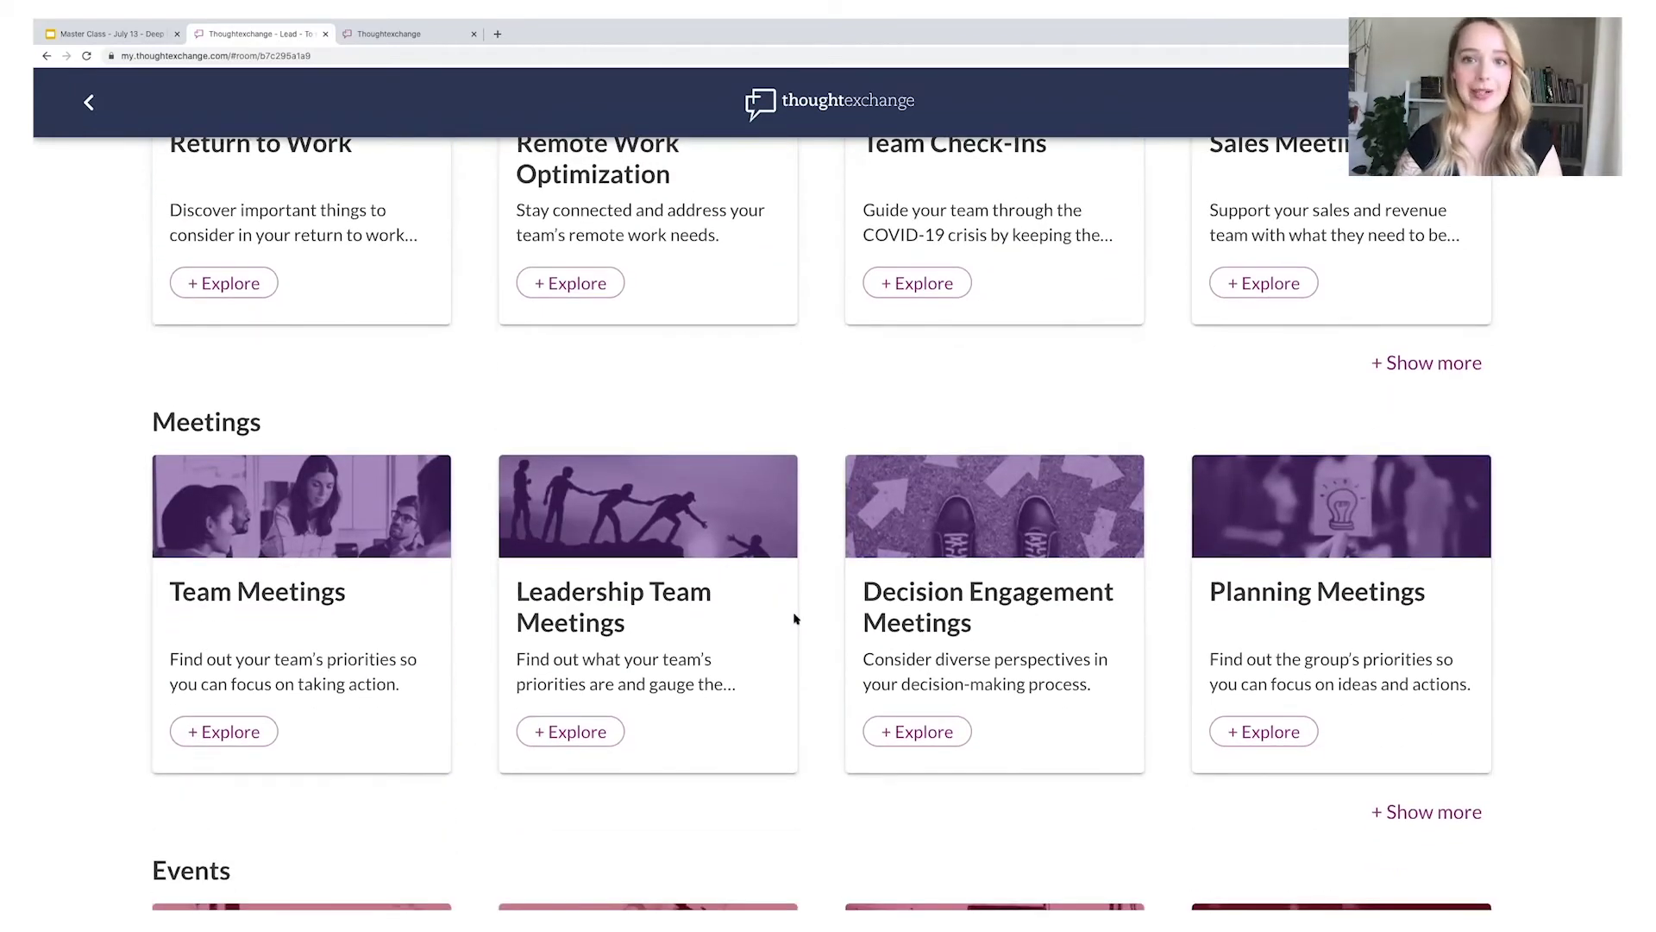
scroll(794, 617, "down", 5)
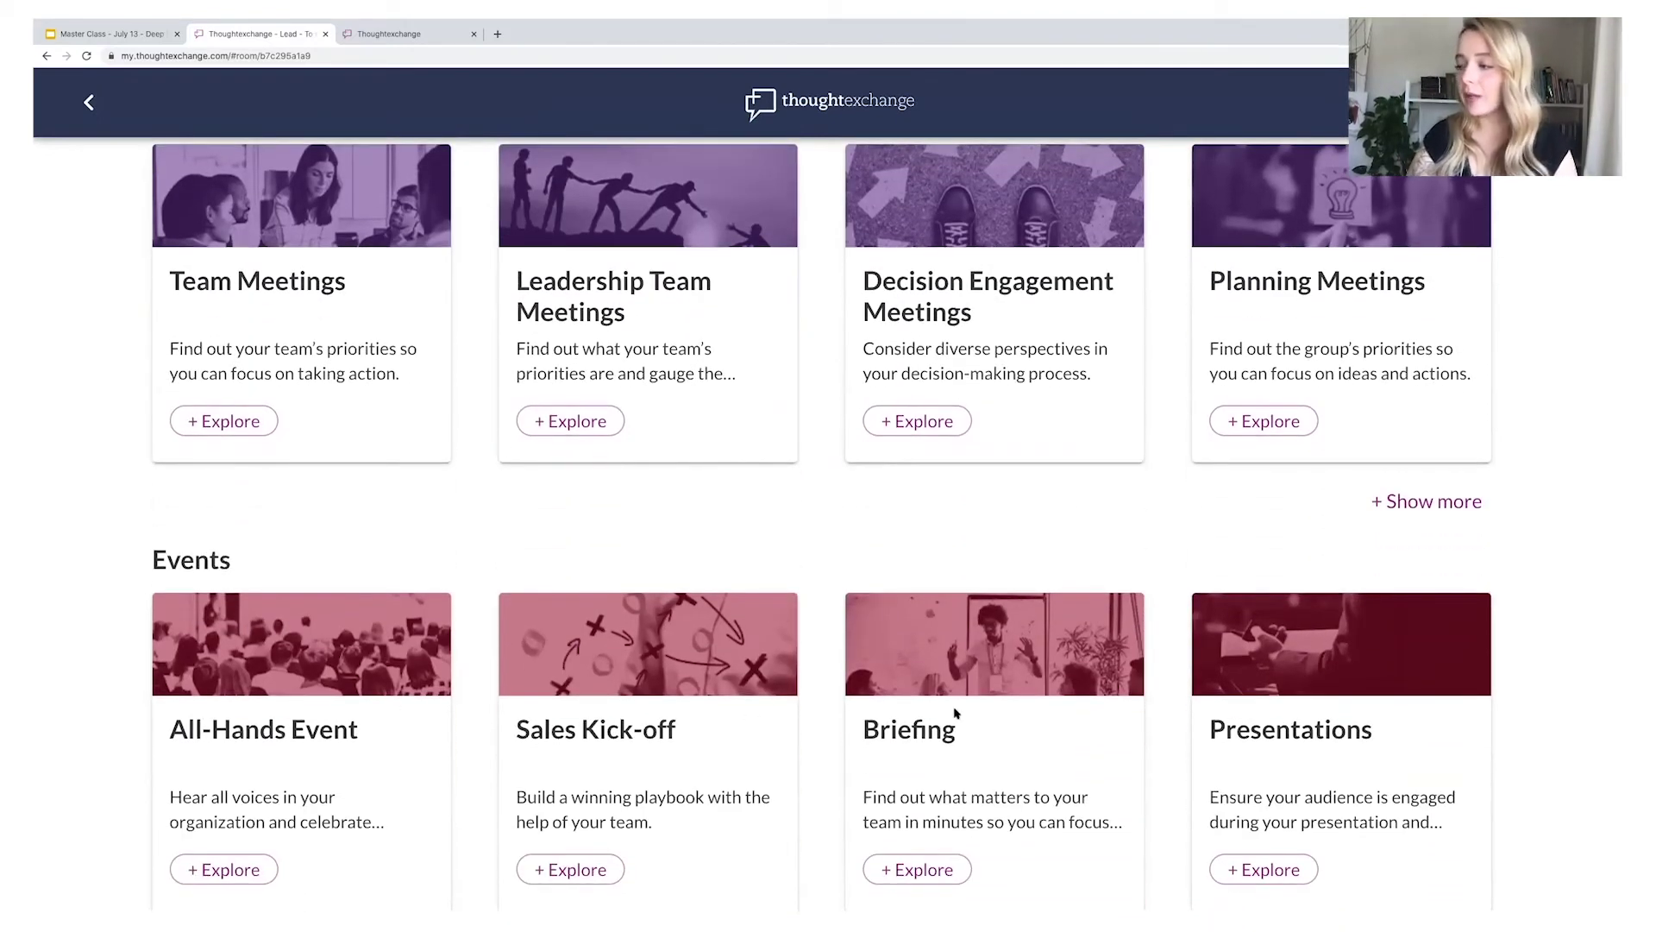
scroll(955, 712, "down", 3)
scroll(955, 712, "down", 5)
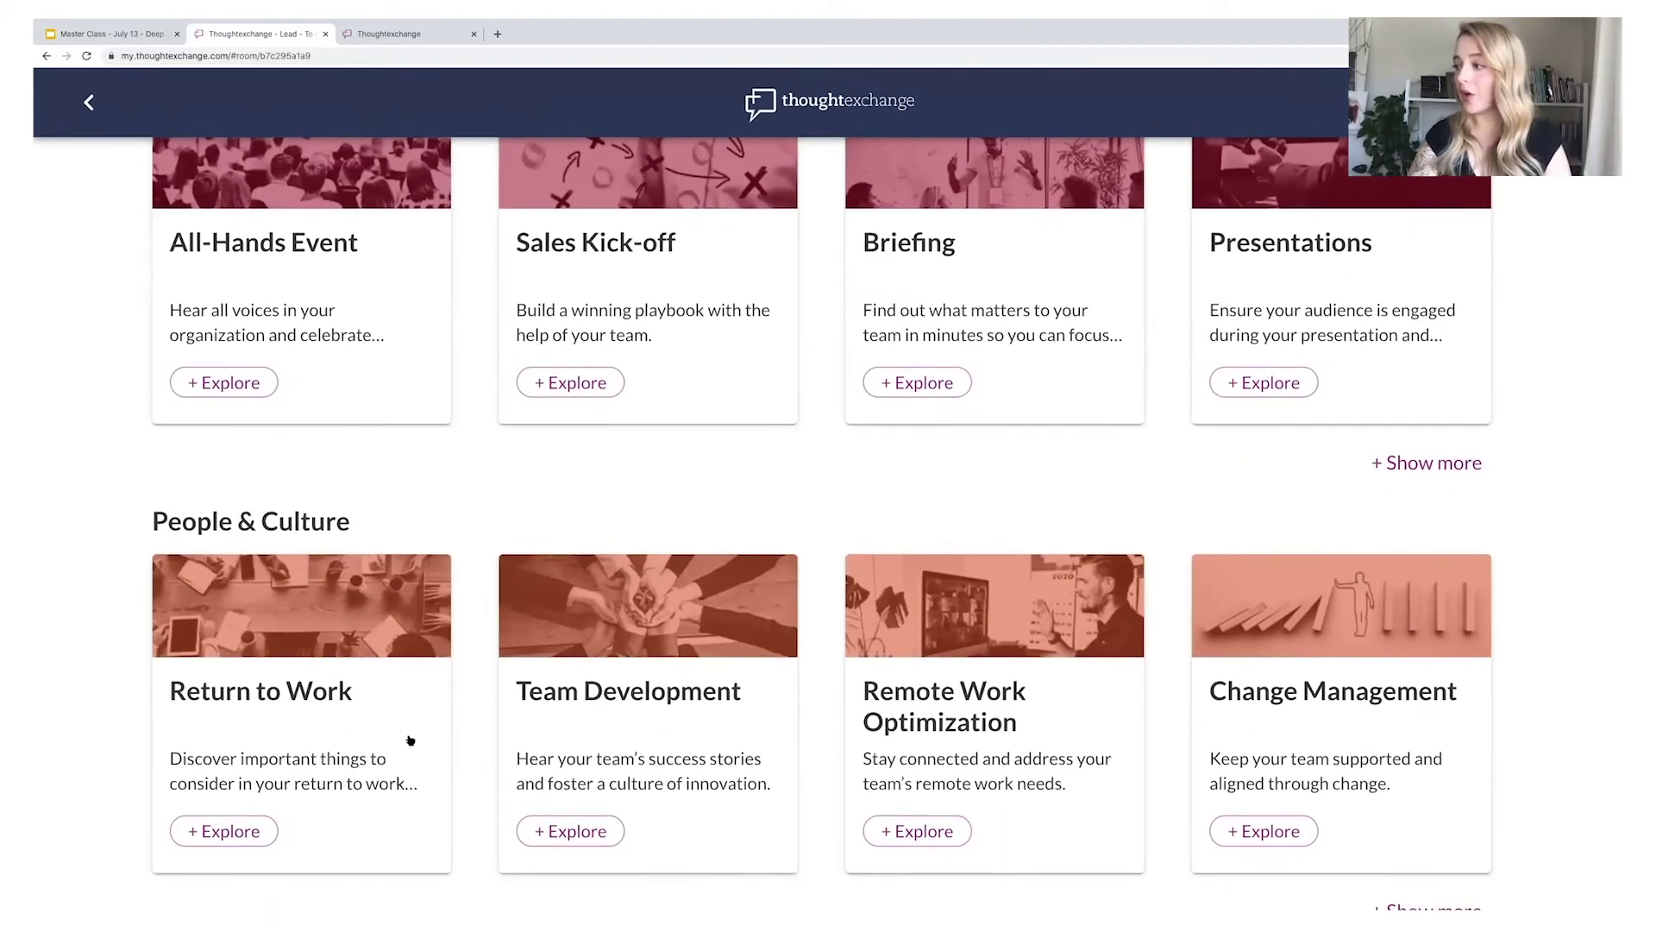
Open the Return to Work topic under People & Culture and review its exchange template questions.
left_click(211, 833)
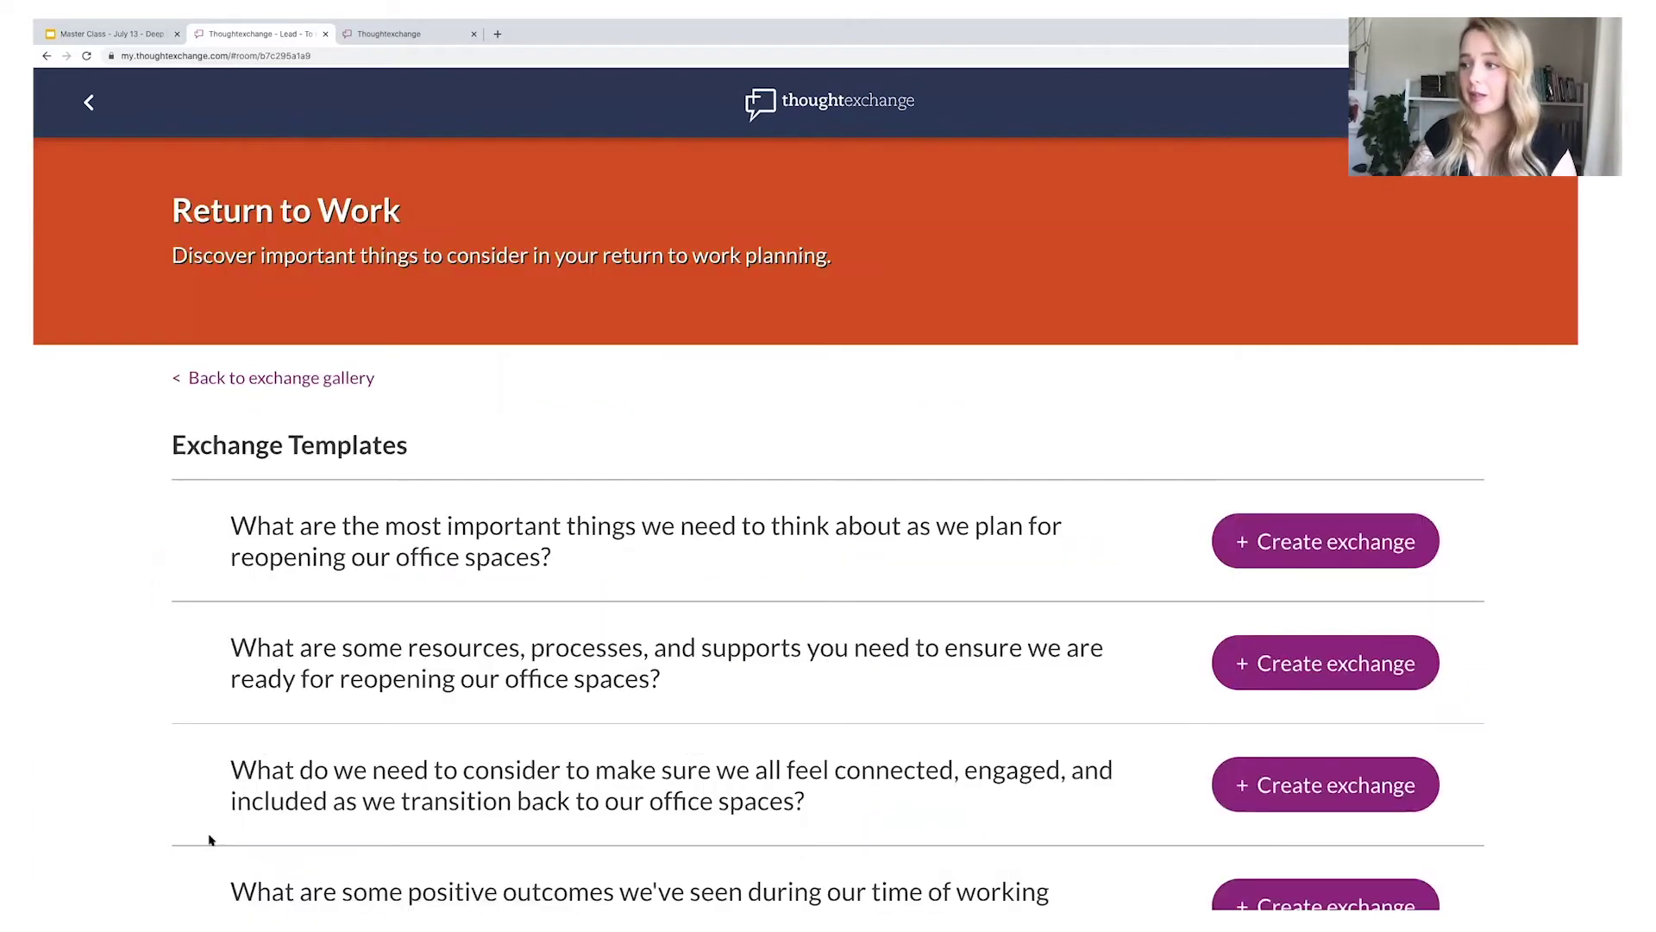
scroll(284, 496, "down", 3)
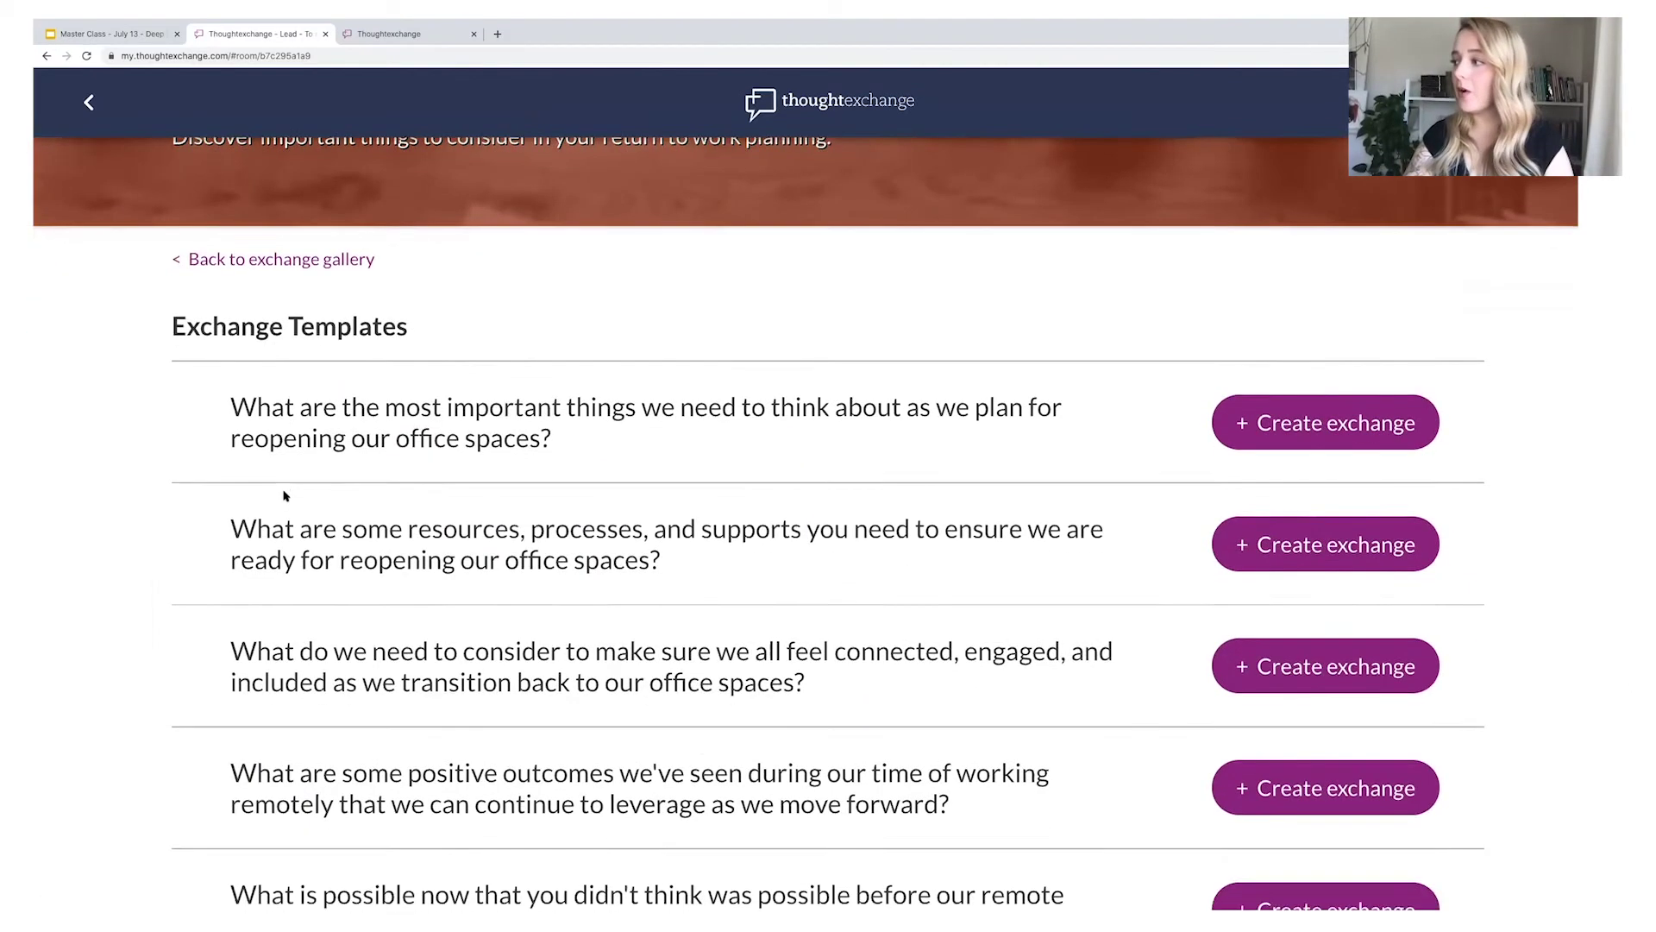
scroll(285, 496, "down", 1)
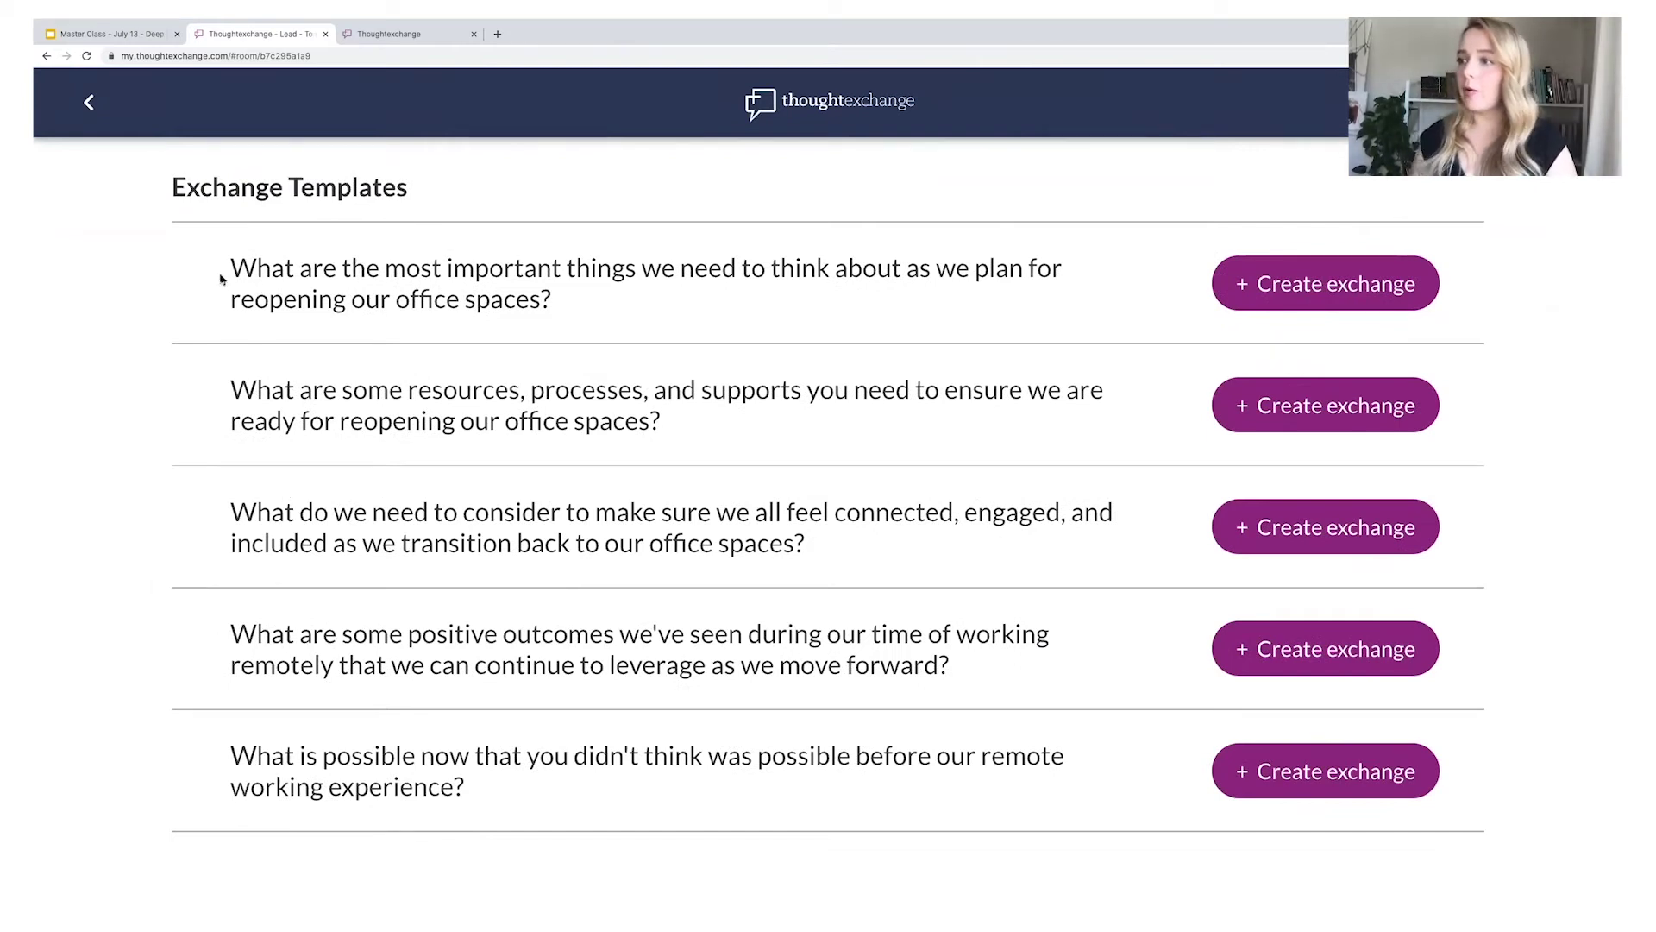
left_click_drag(226, 274, 569, 306)
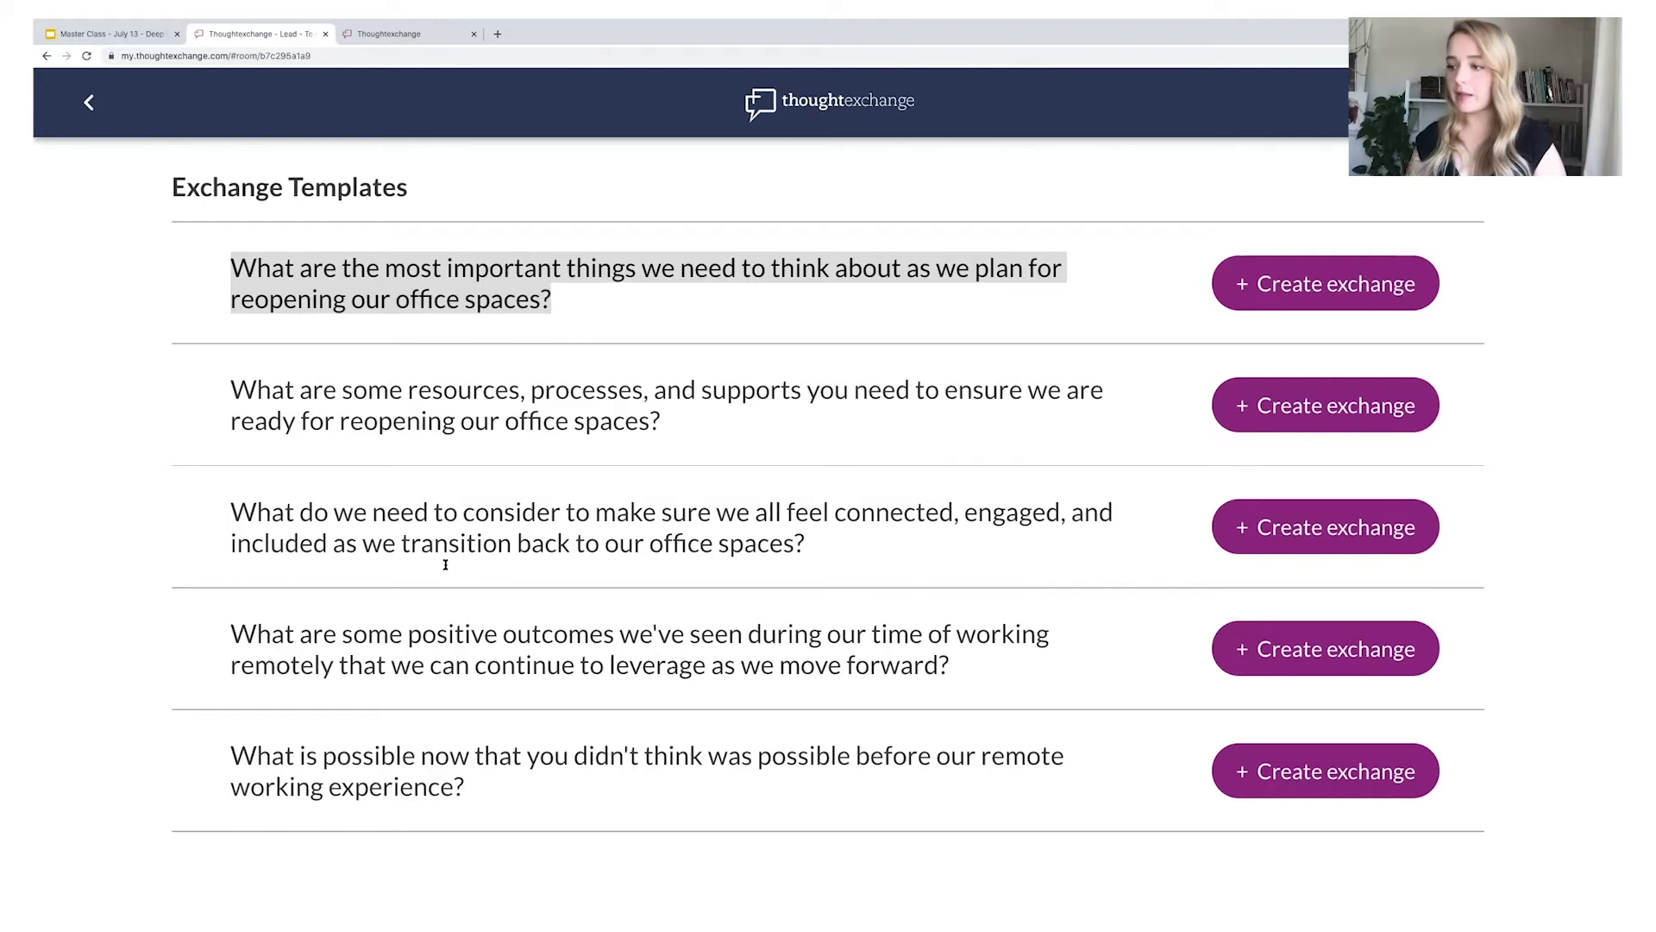
left_click_drag(466, 786, 229, 760)
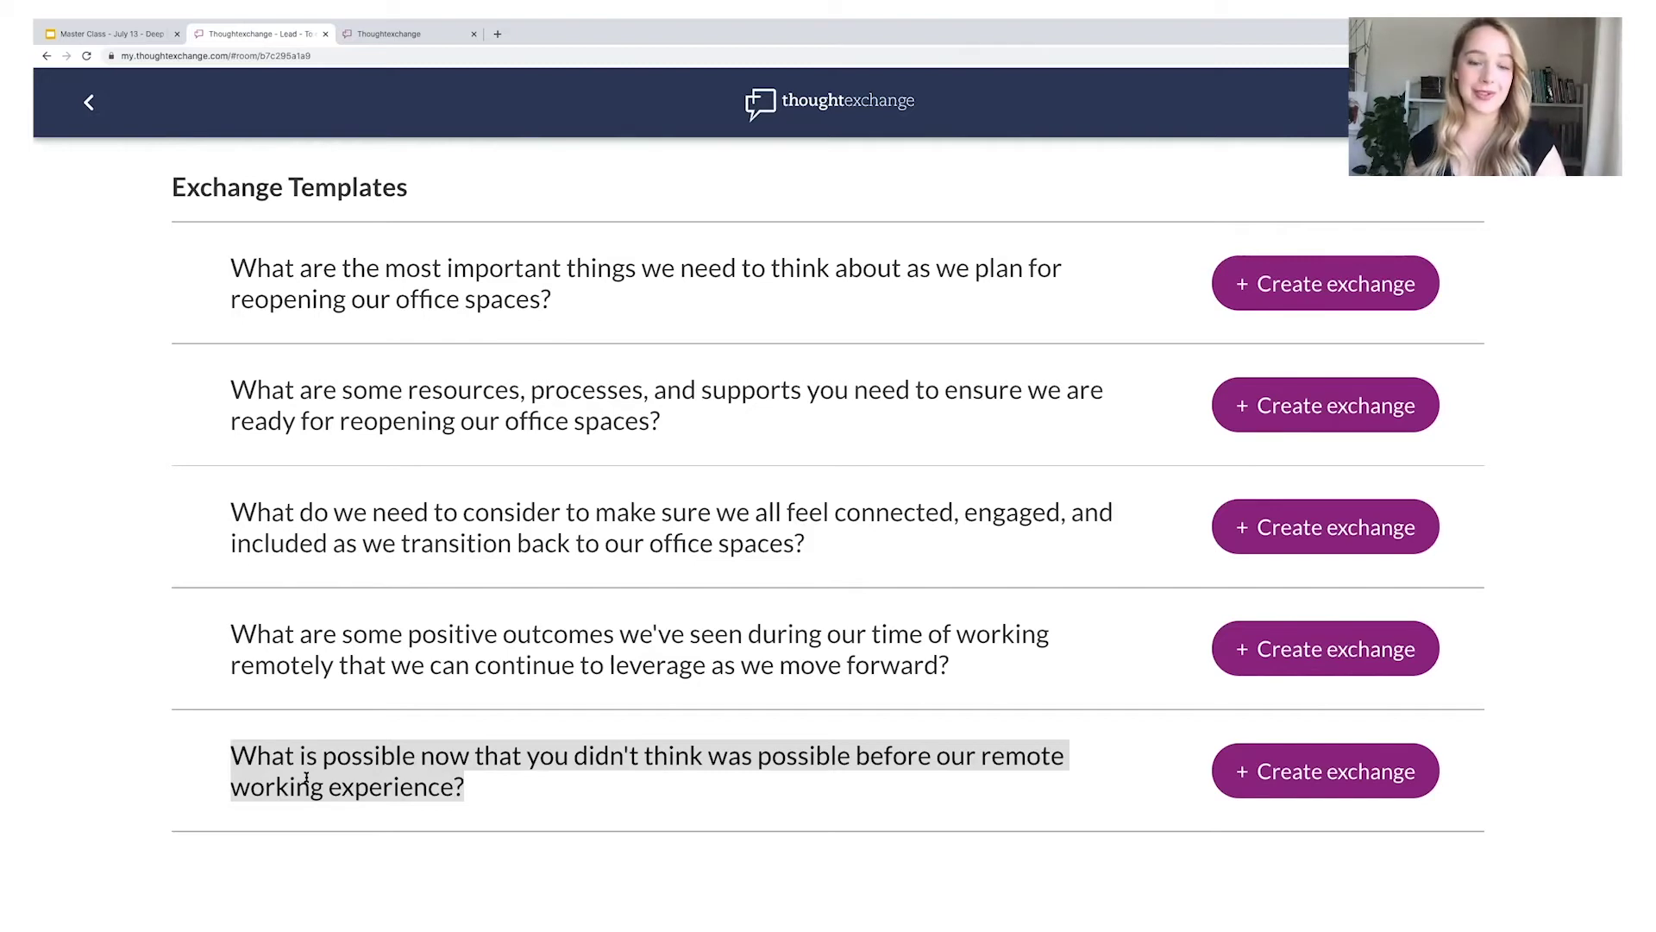
left_click_drag(467, 787, 228, 753)
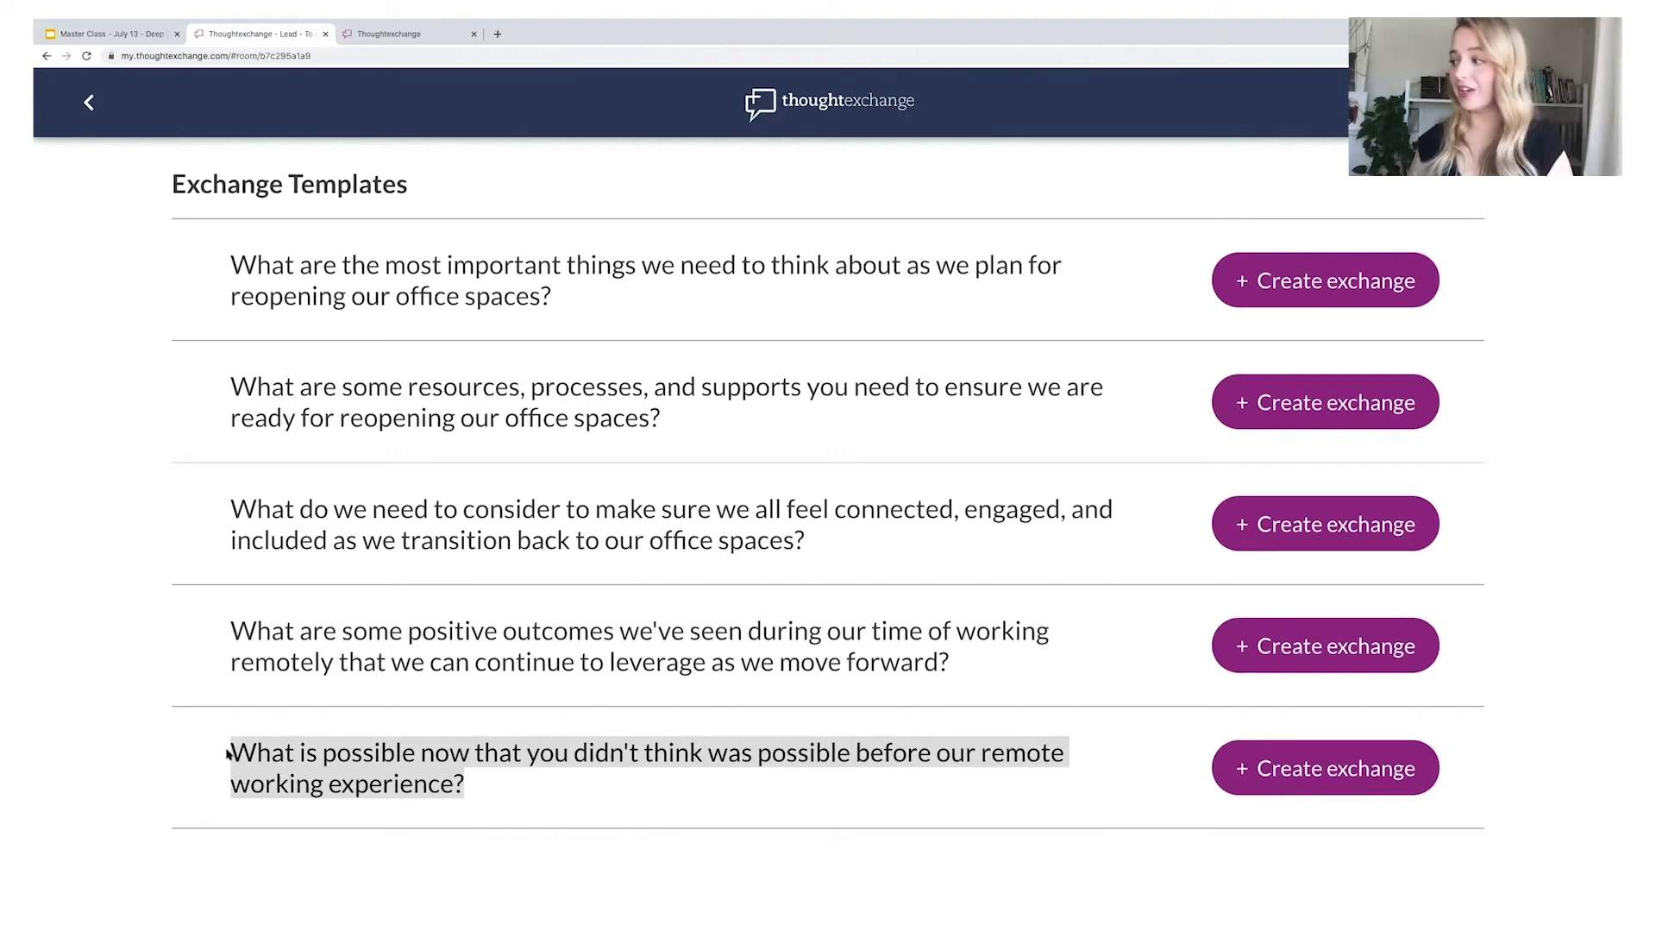
Create an exchange from the "What is possible now that you didn't think was possible" template, copy its traditional invitation link and close the invitation options.
left_click(1283, 773)
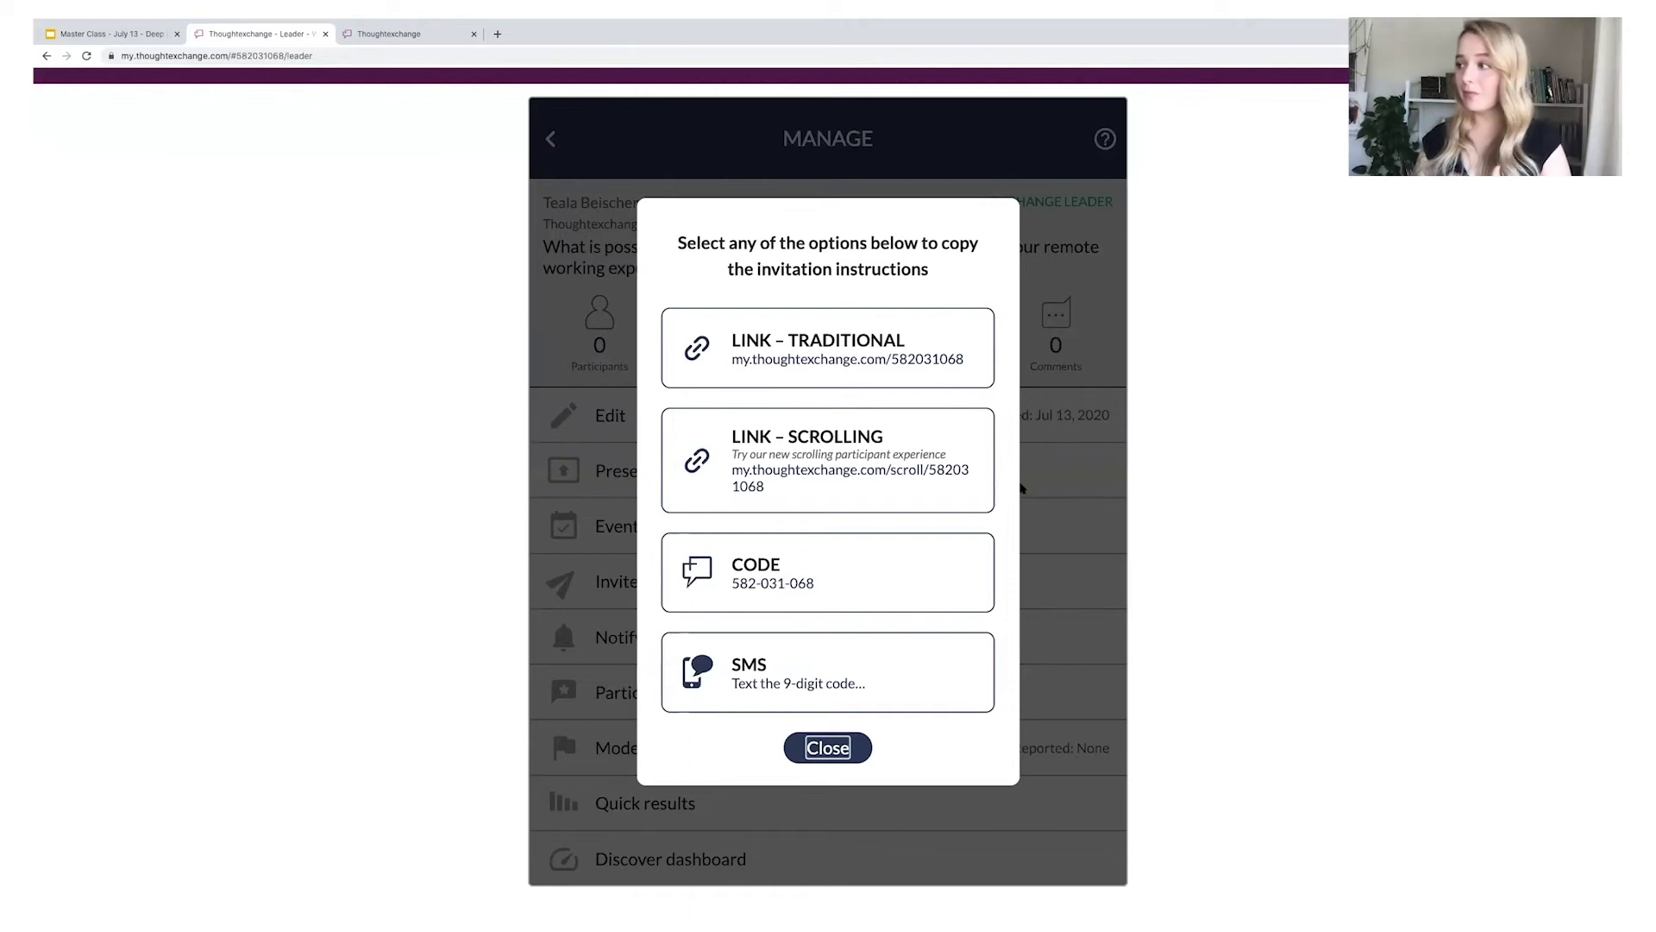
left_click(845, 367)
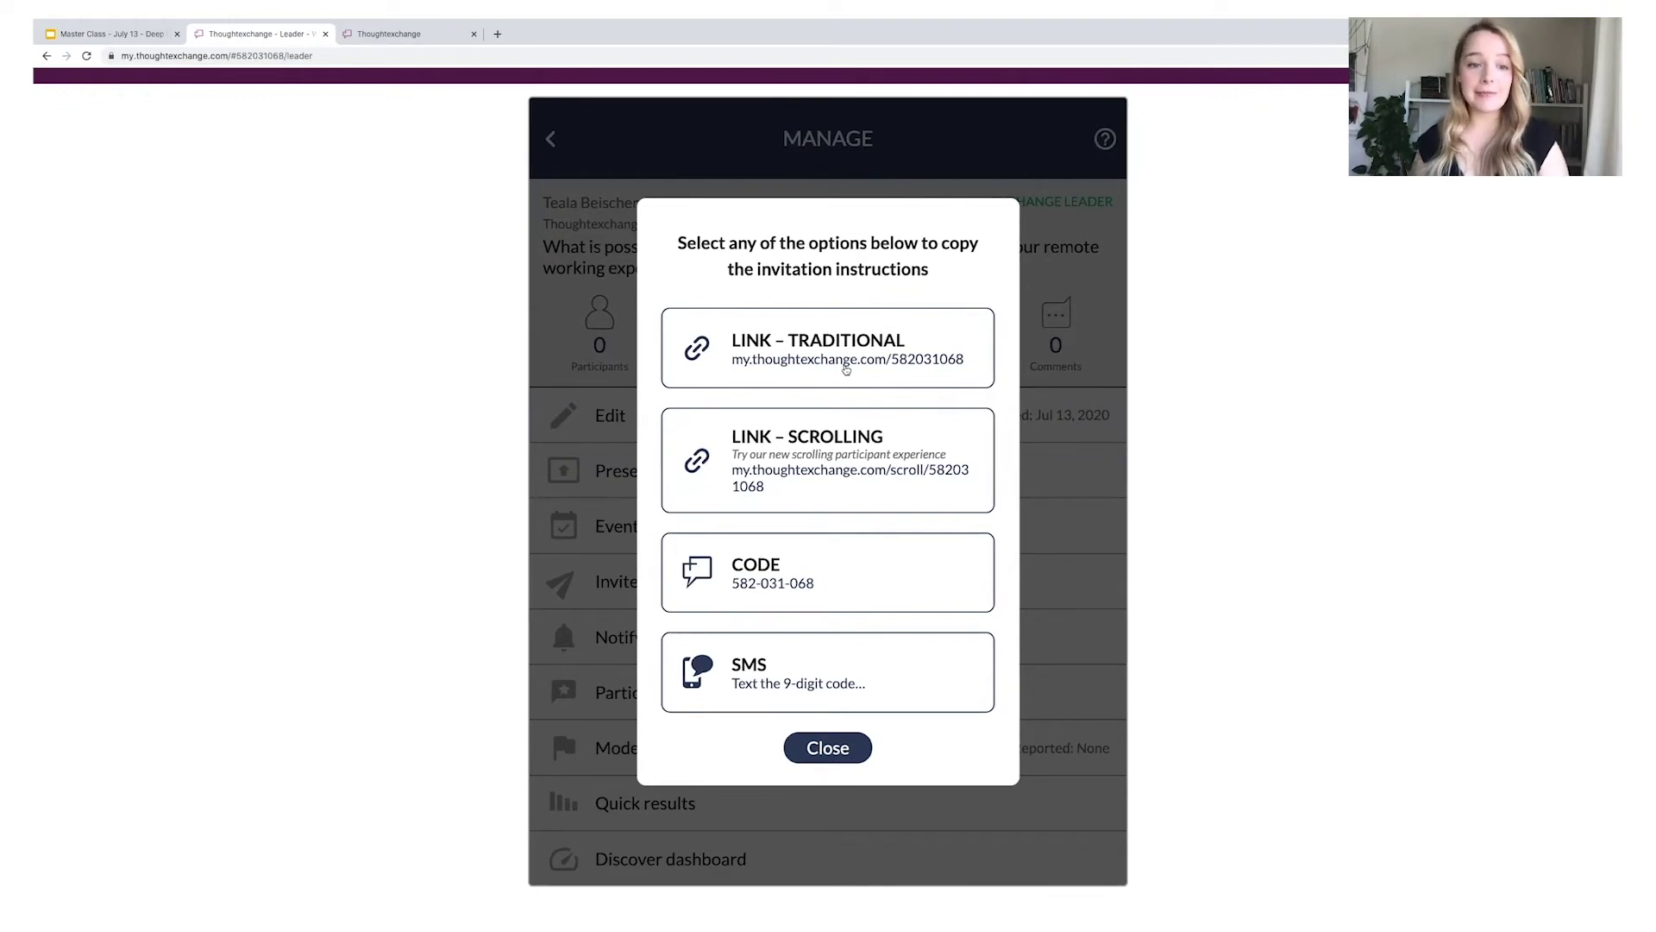
left_click(840, 749)
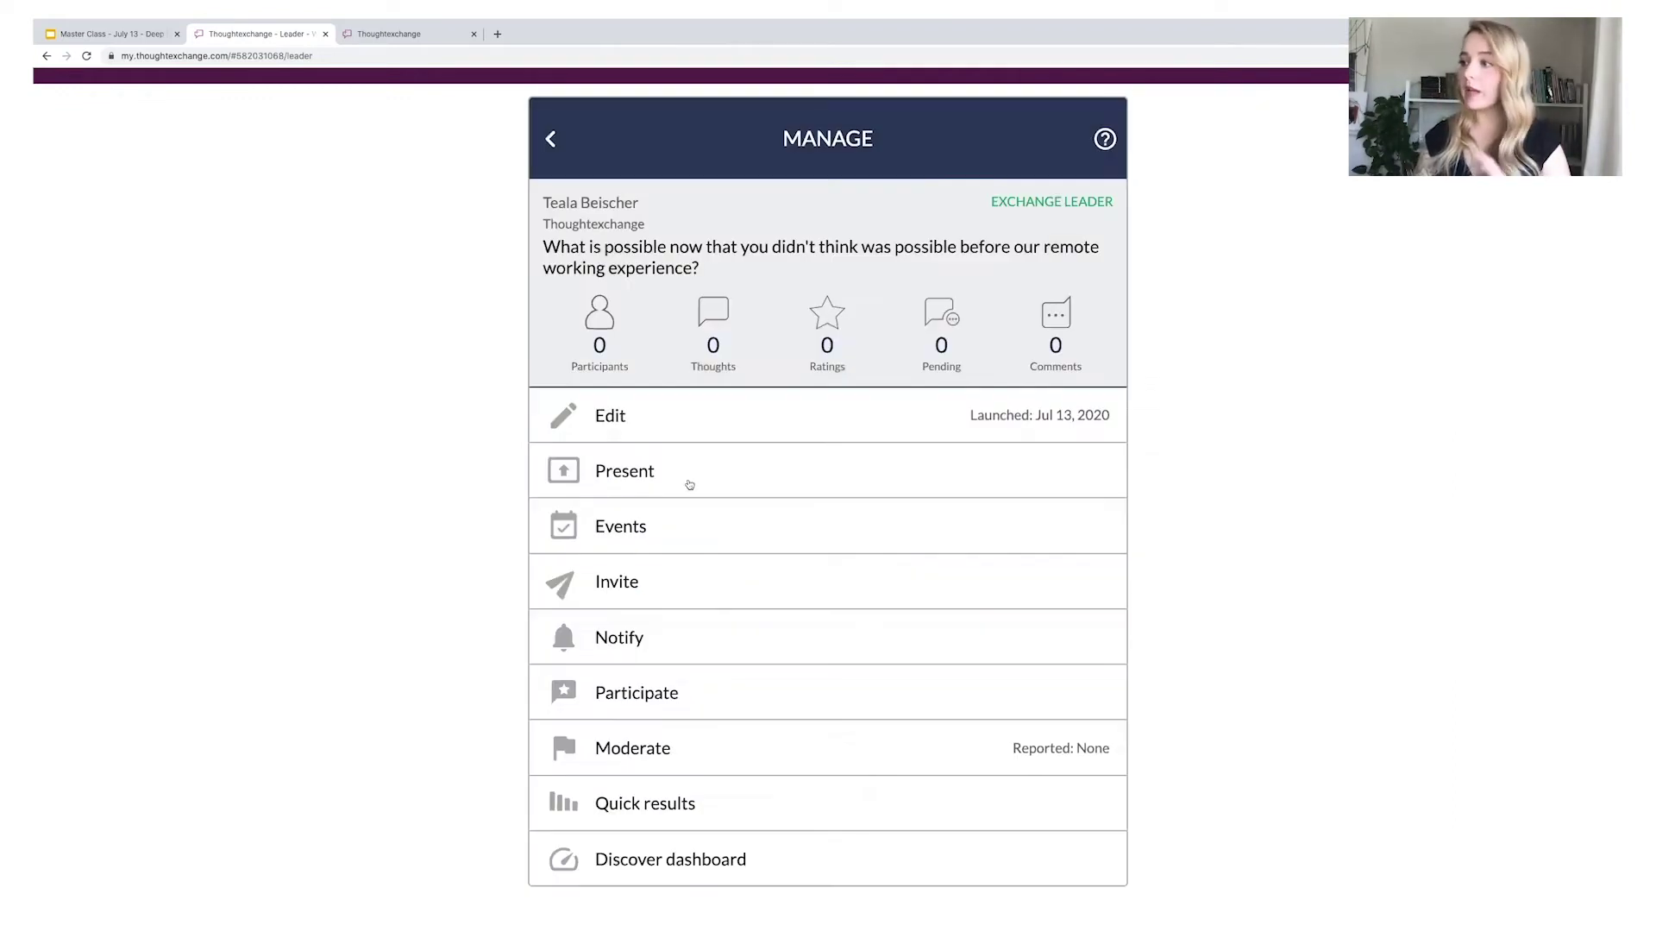
View the new exchange's introduction text in its edit settings and return to the TeEssentials room's exchange list.
left_click(688, 429)
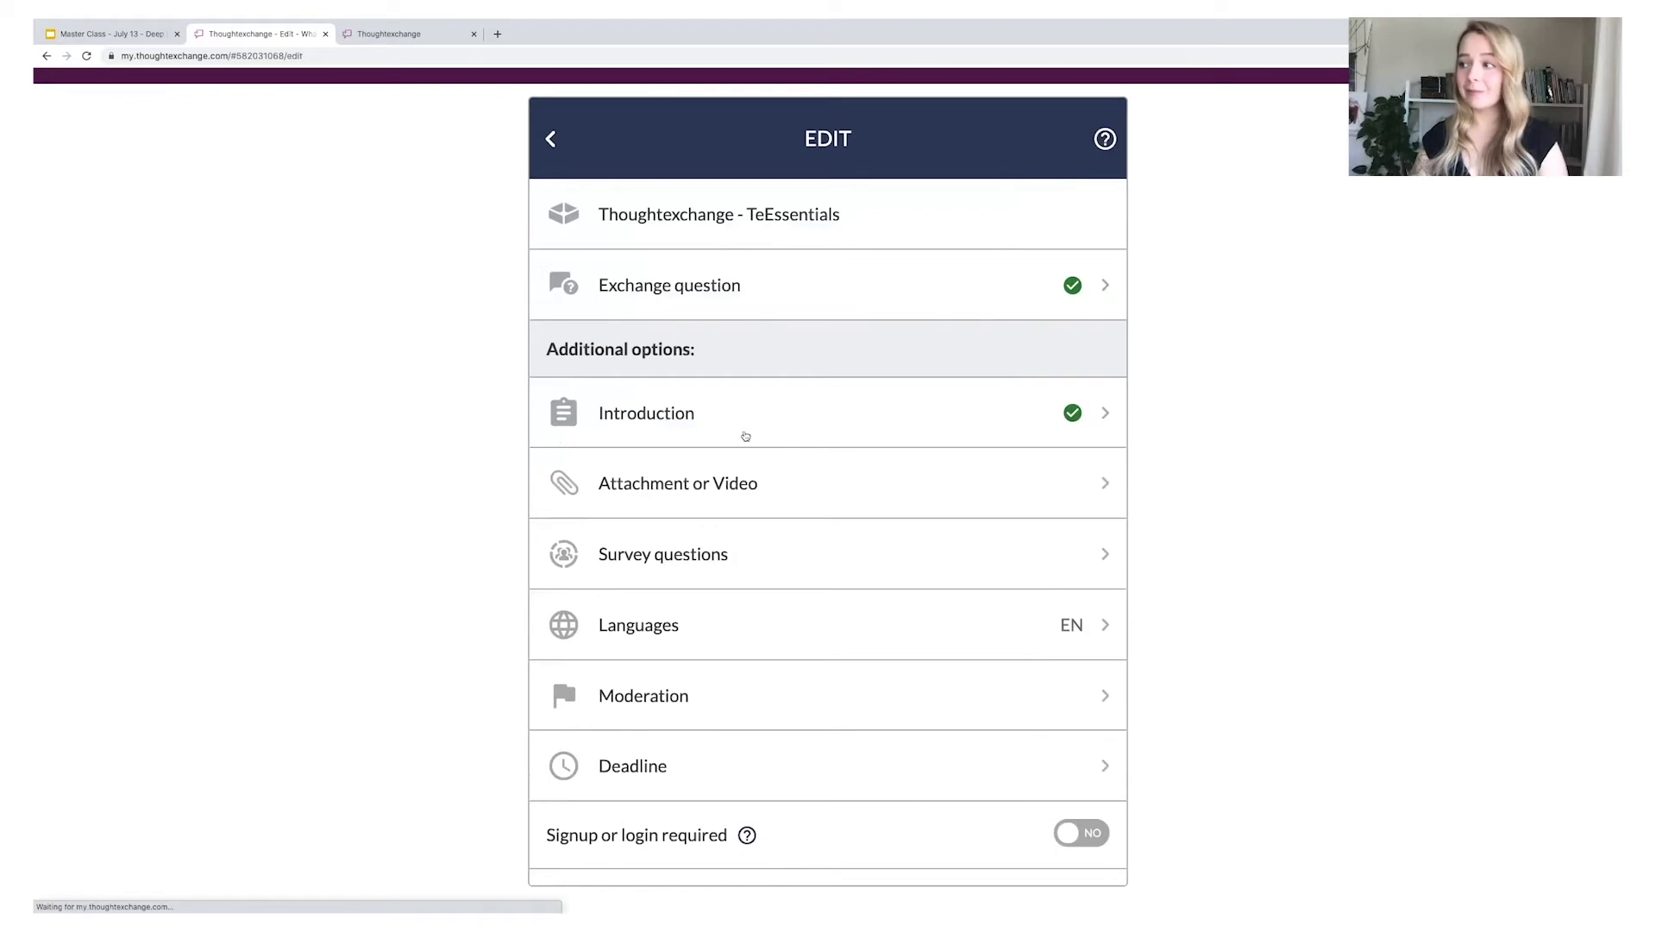
left_click(732, 418)
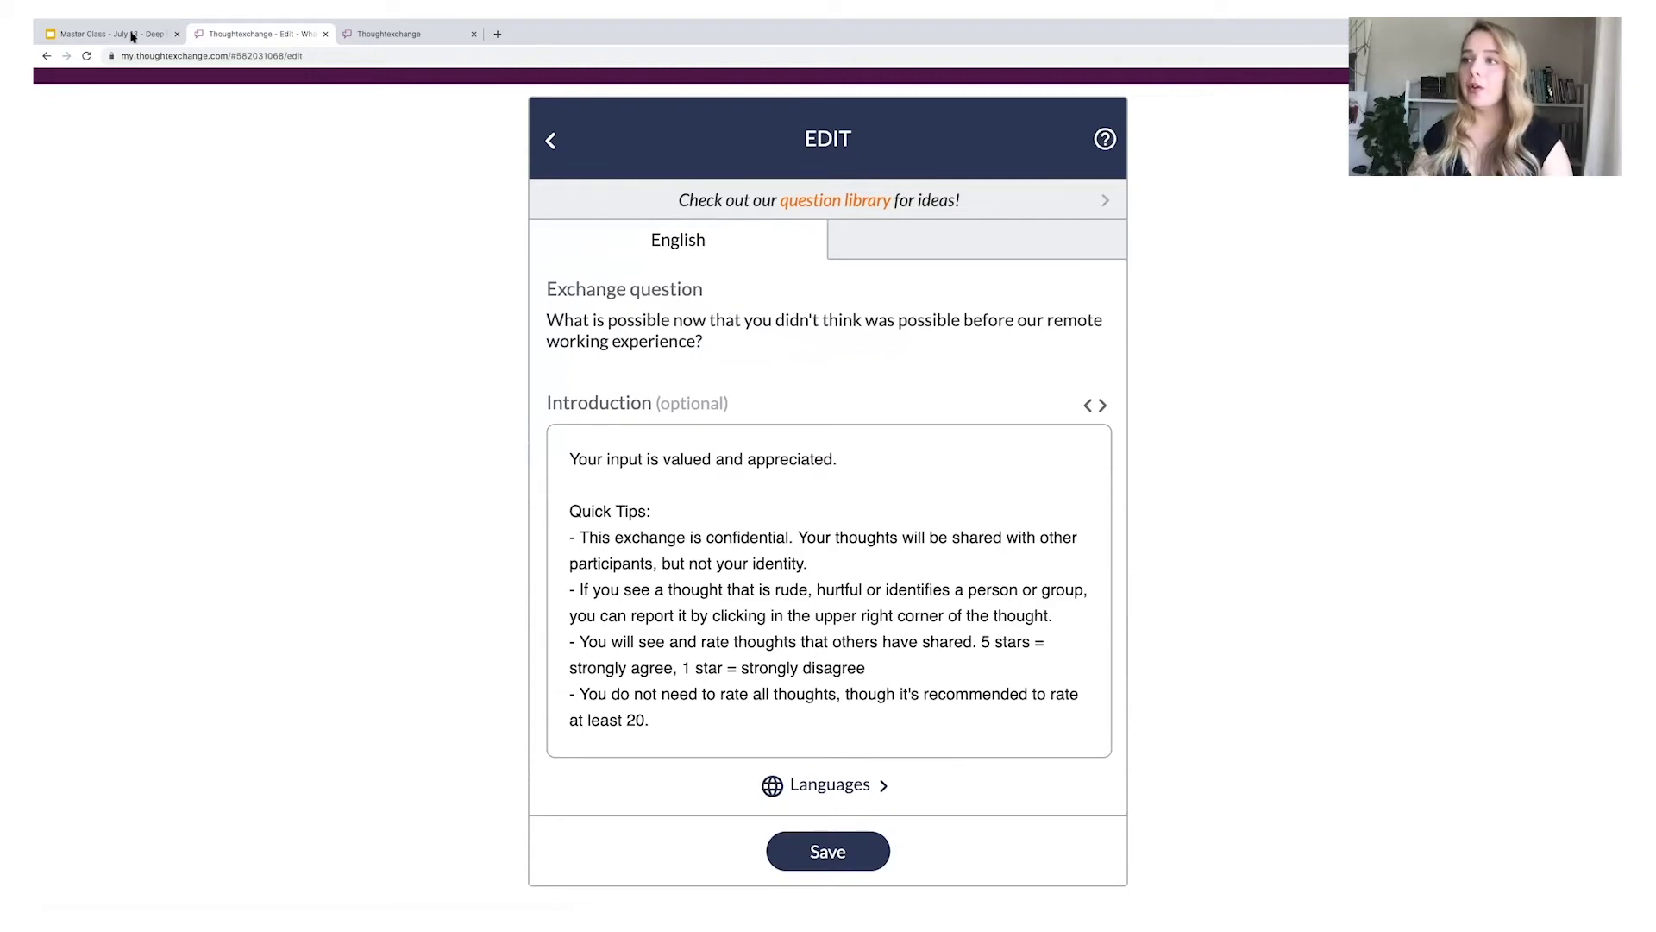
left_click(552, 141)
left_click(552, 141)
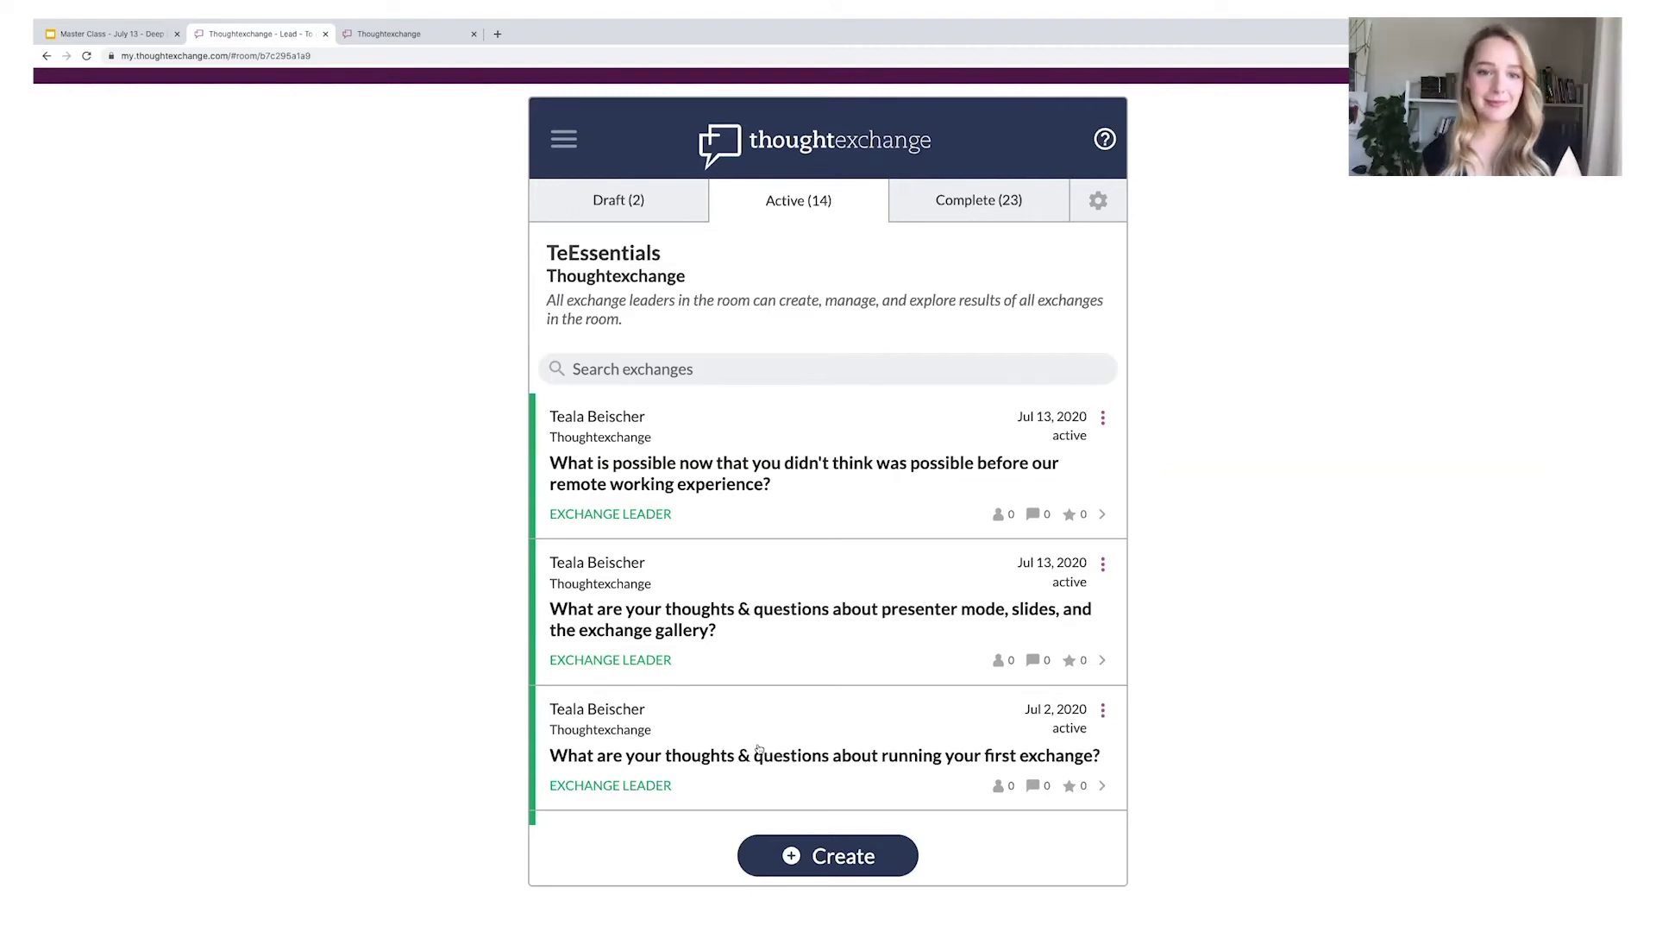
Switch to the master class presentation and advance to the slide on sharing results in presentations.
key("alt+Tab")
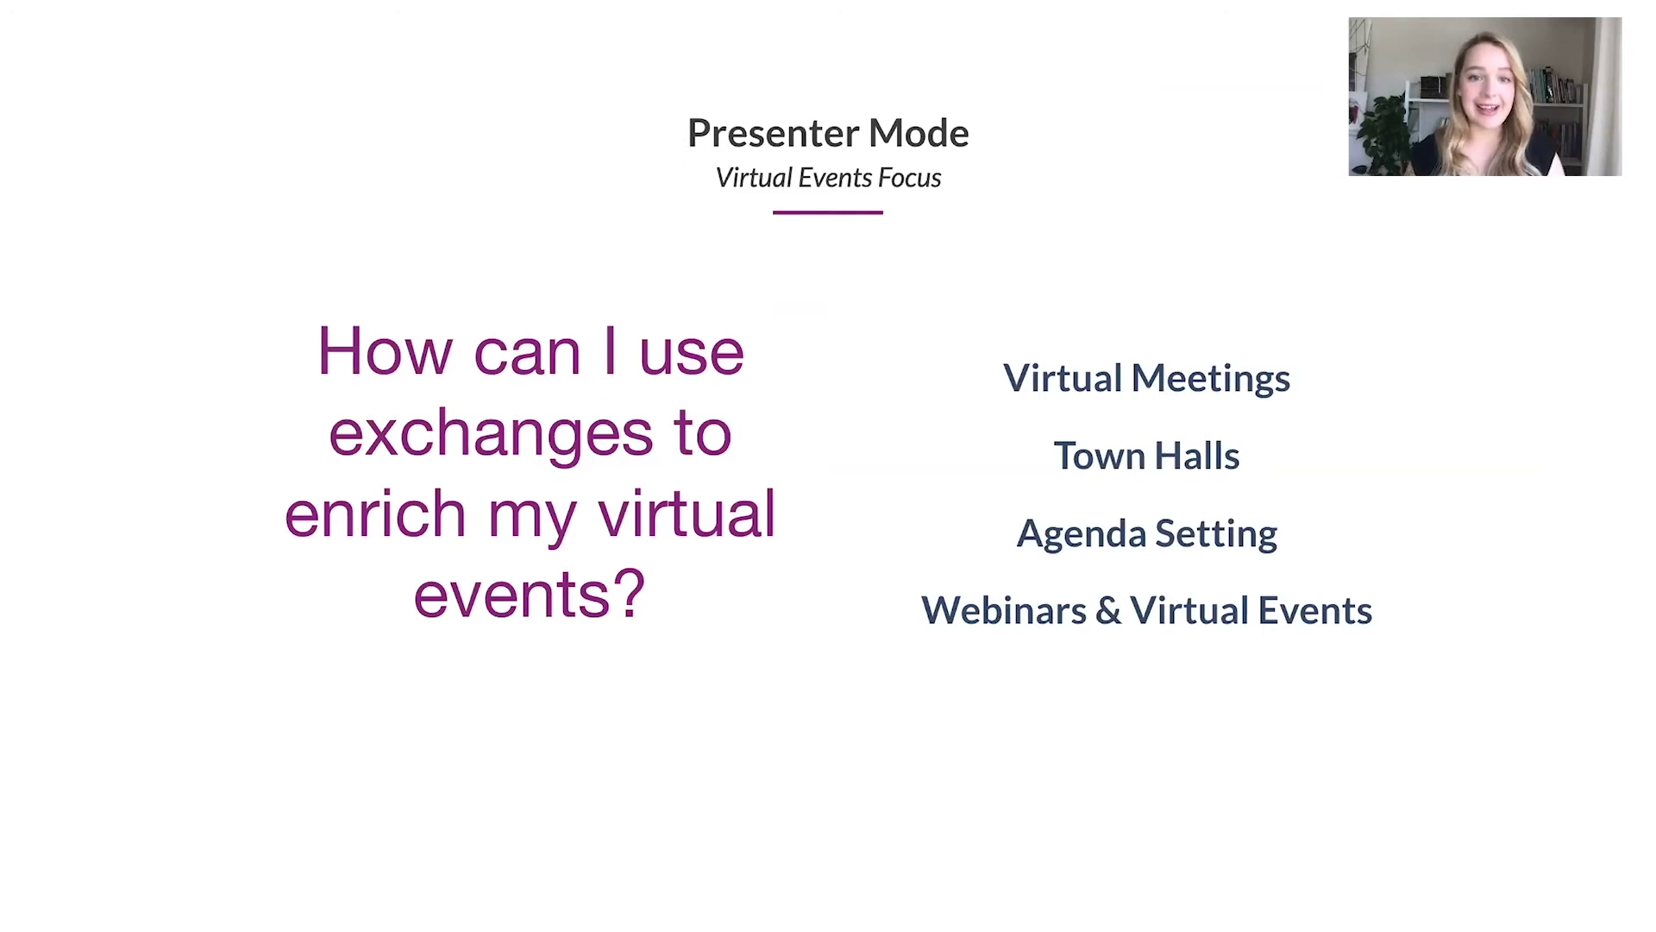
key("Right")
key("Right")
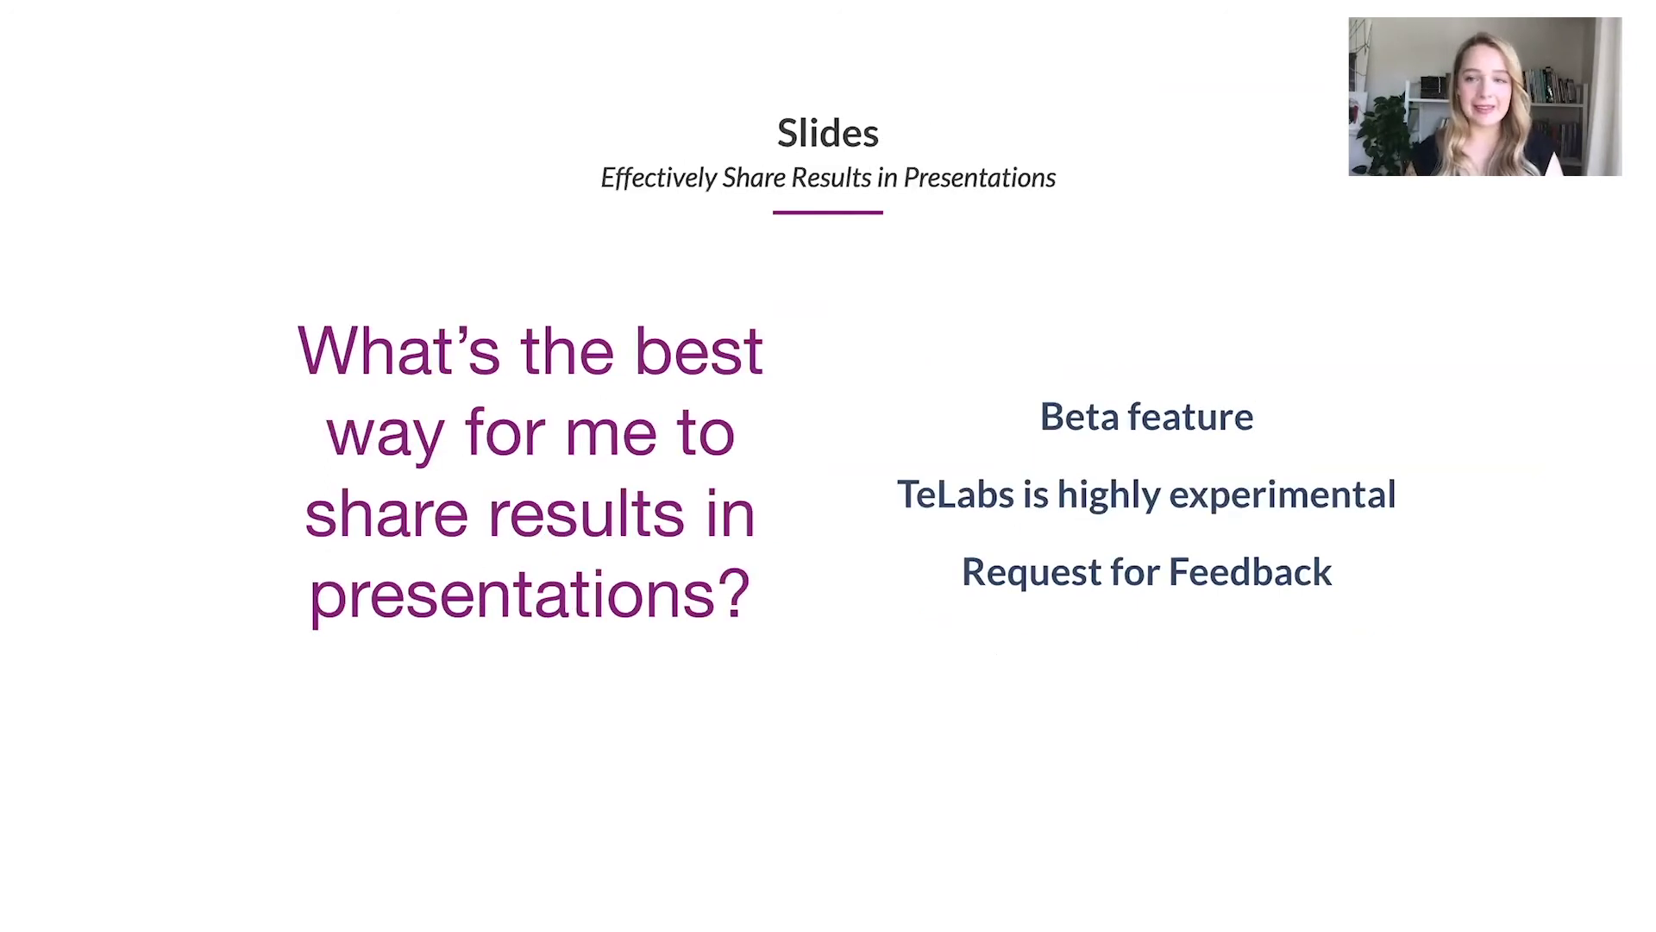
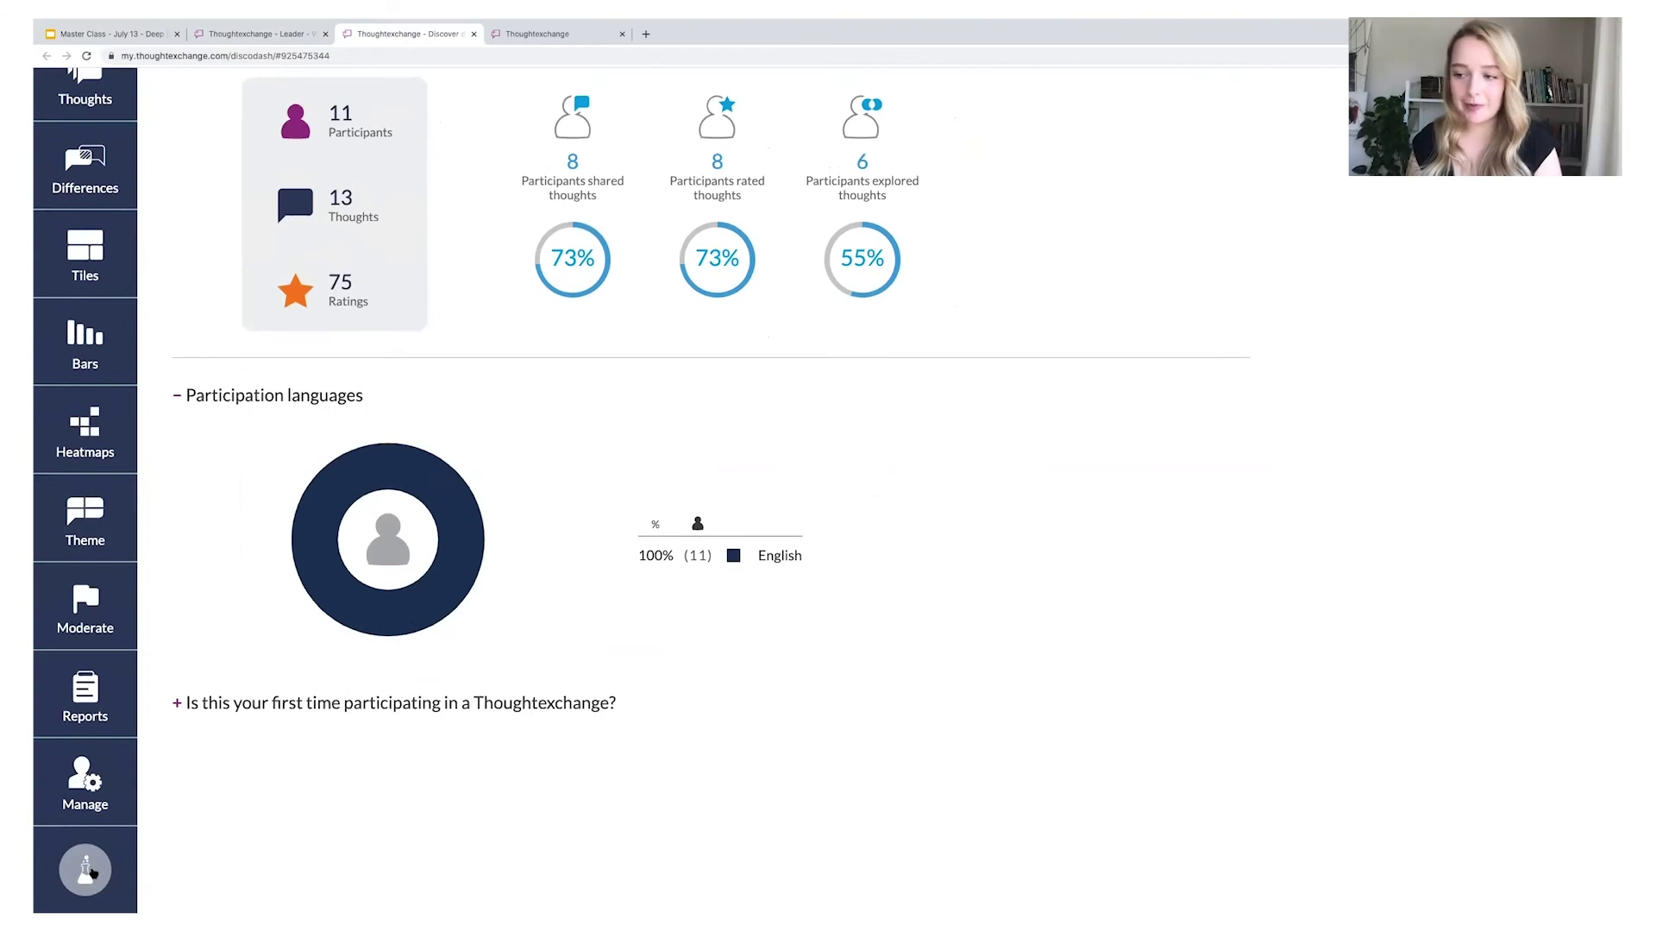
Open Thoughtexchange Labs for the current exchange, look over its experimental features and open Slides.
left_click(85, 869)
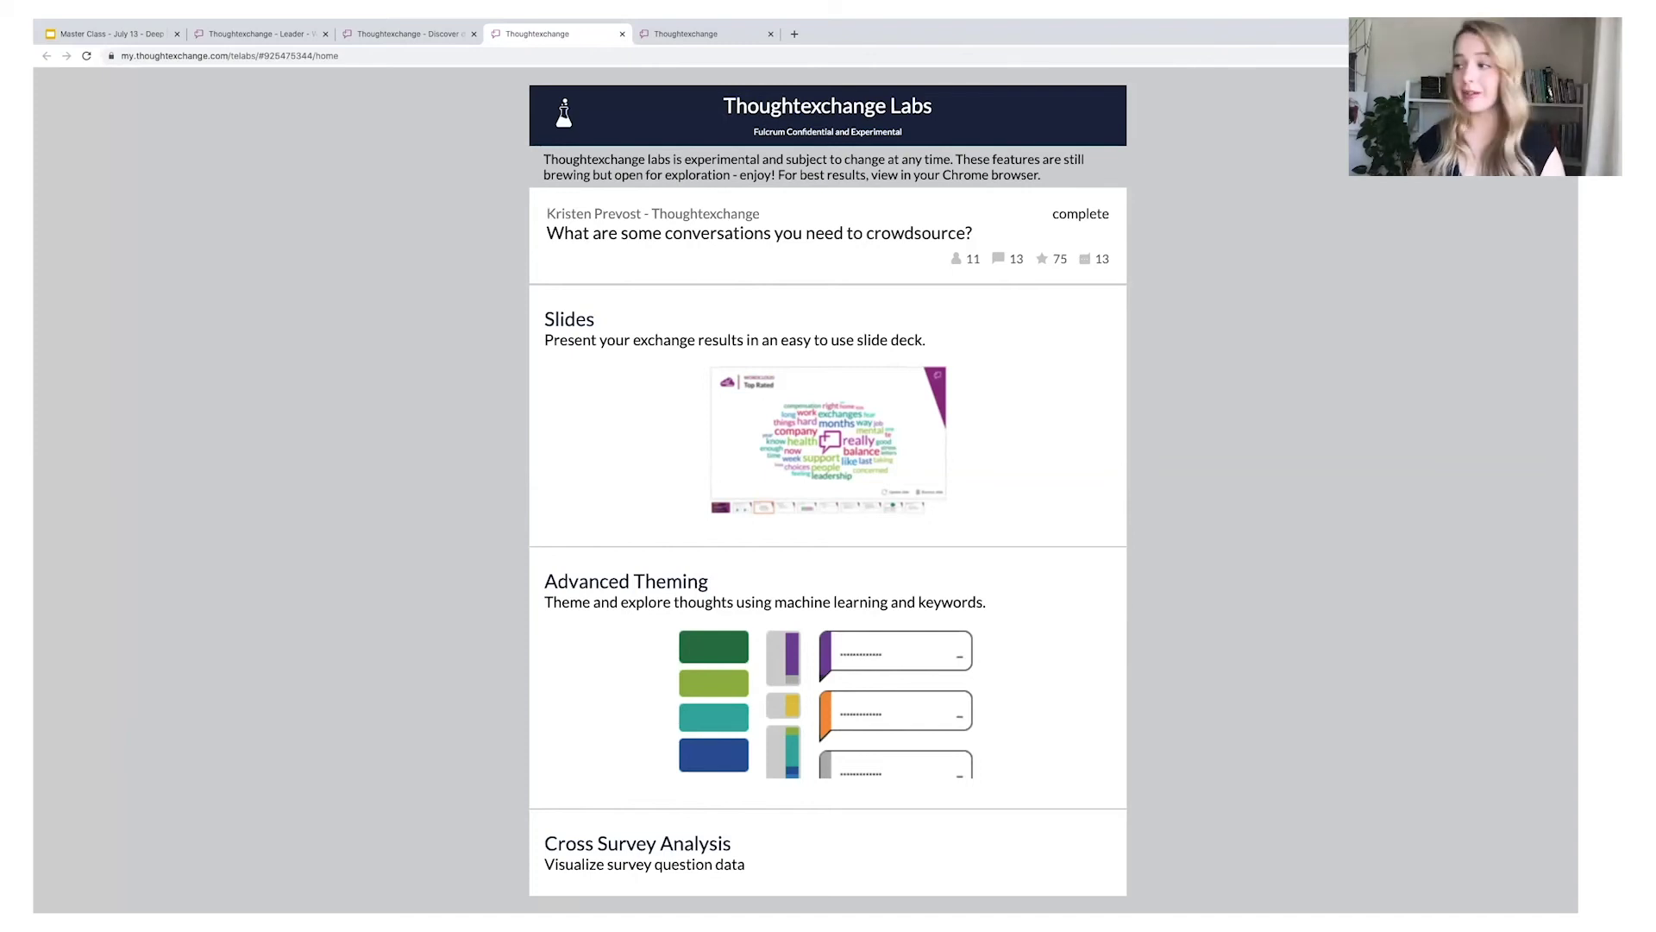
scroll(552, 595, "down", 3)
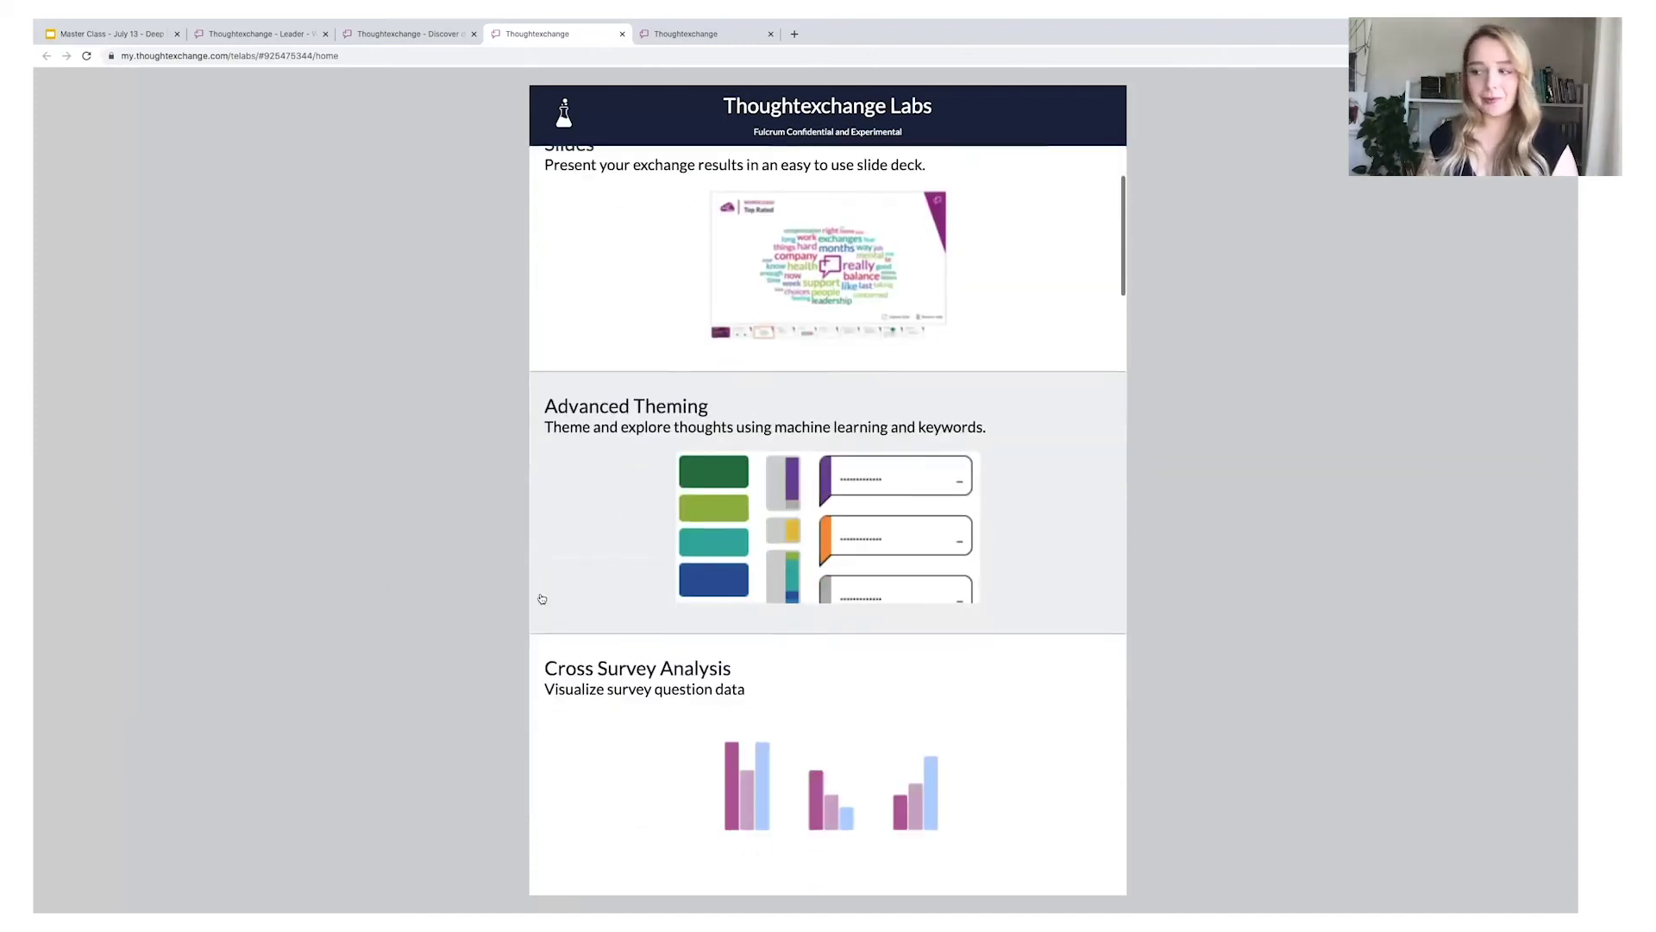
scroll(604, 647, "down", 1)
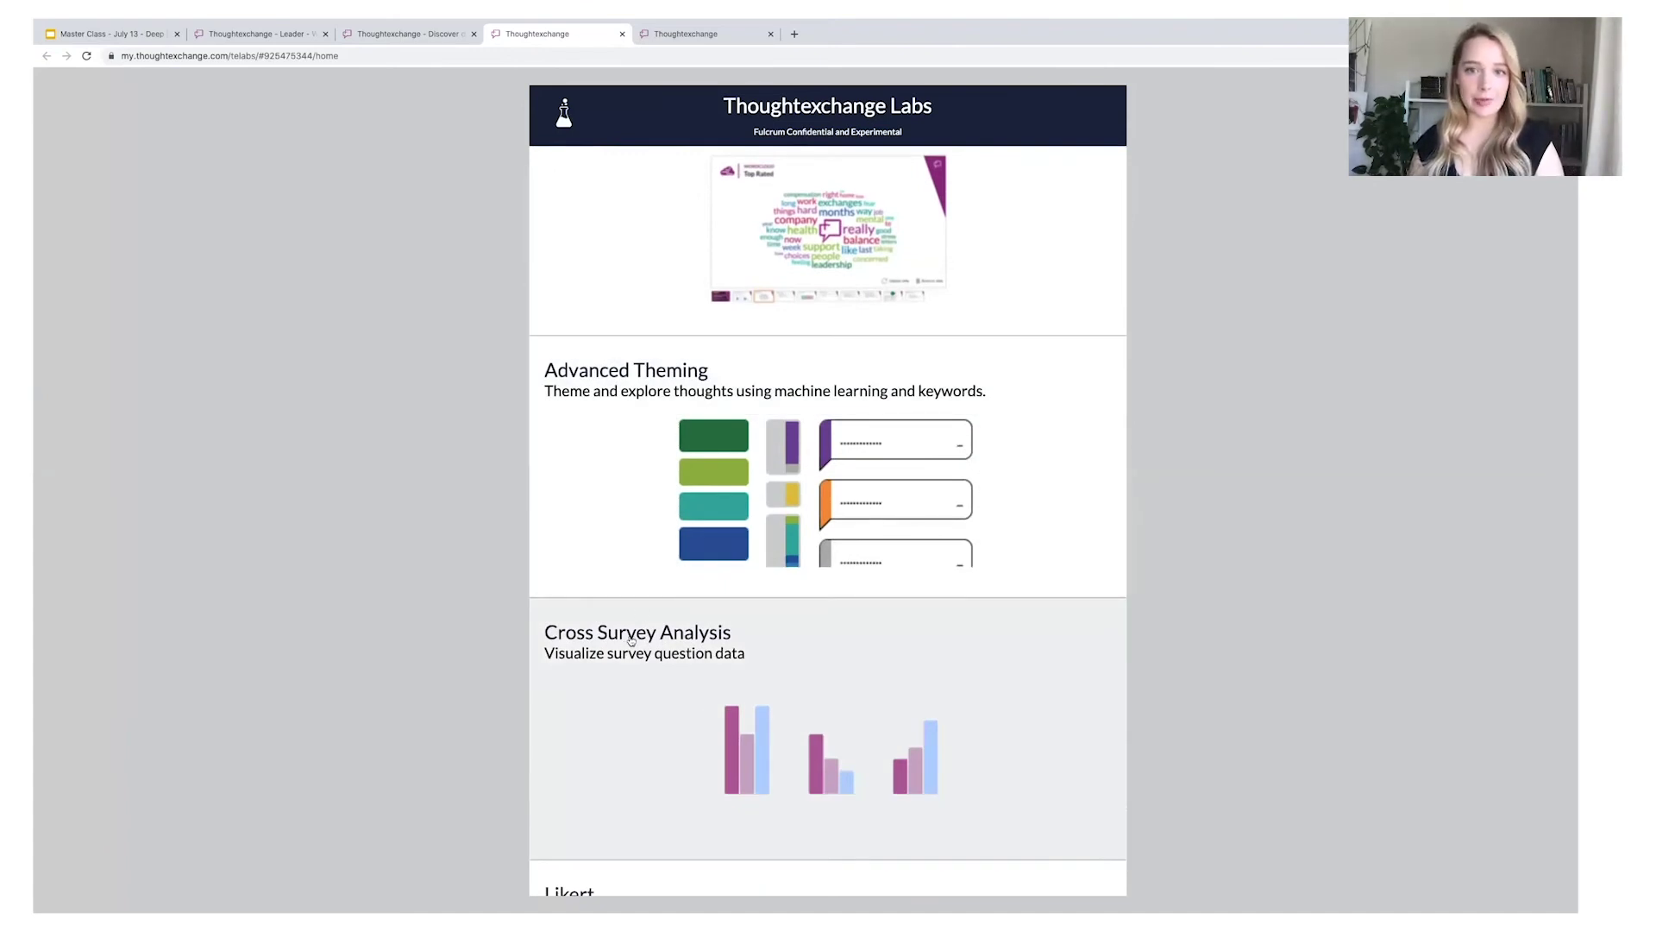
scroll(881, 552, "up", 5)
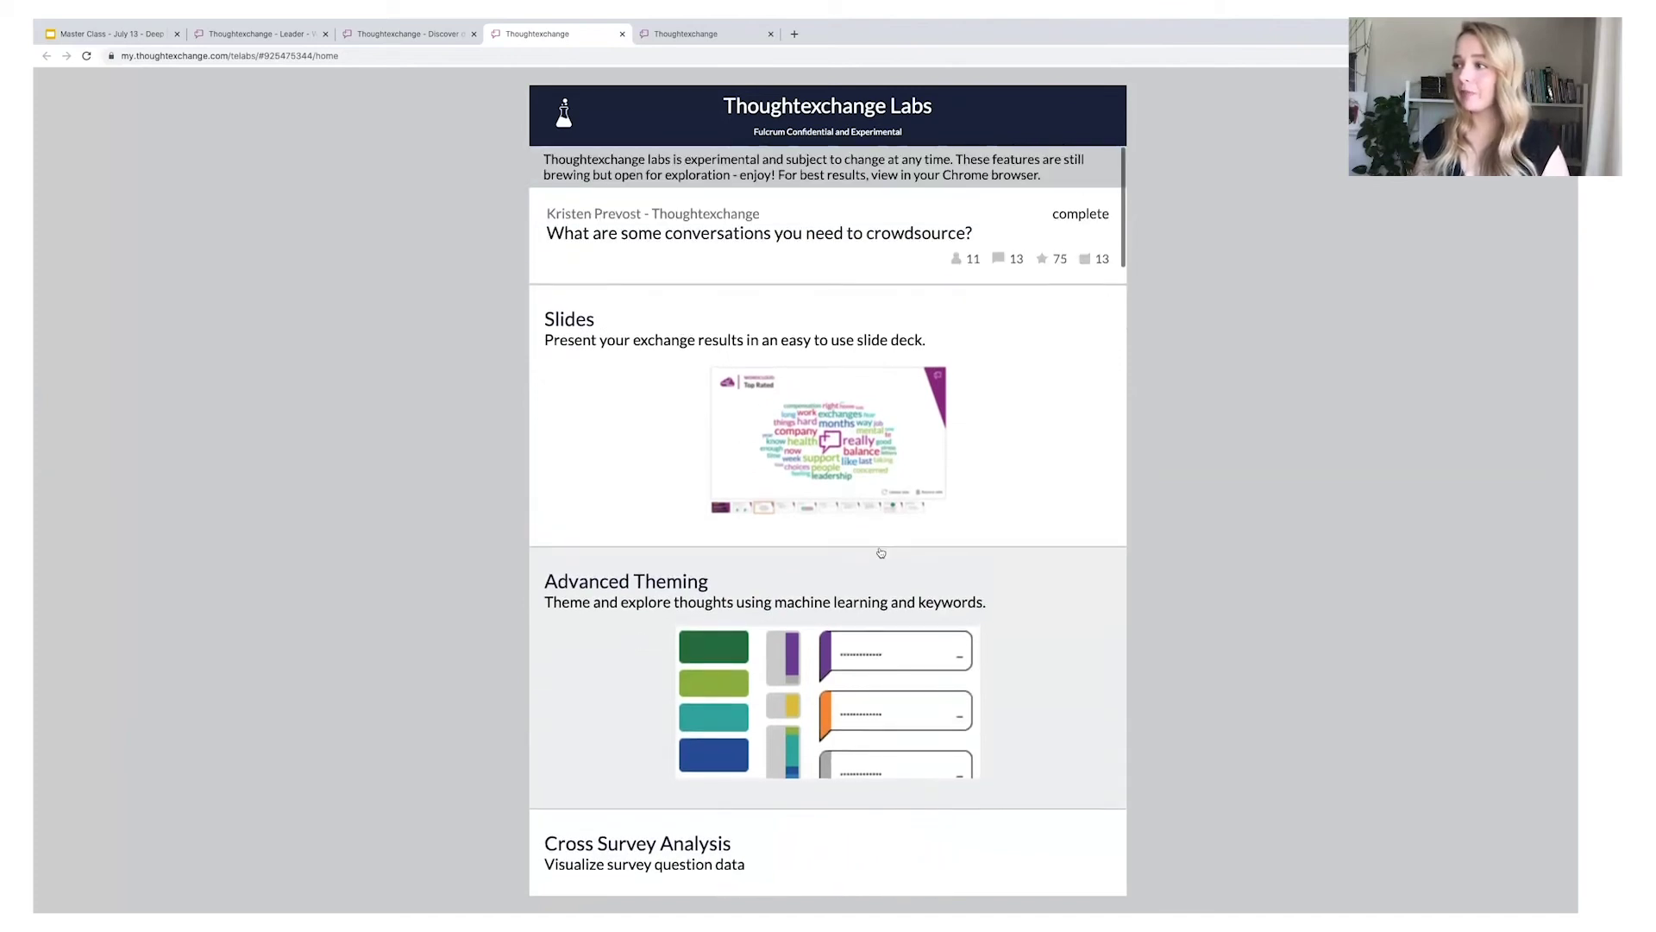
left_click(851, 461)
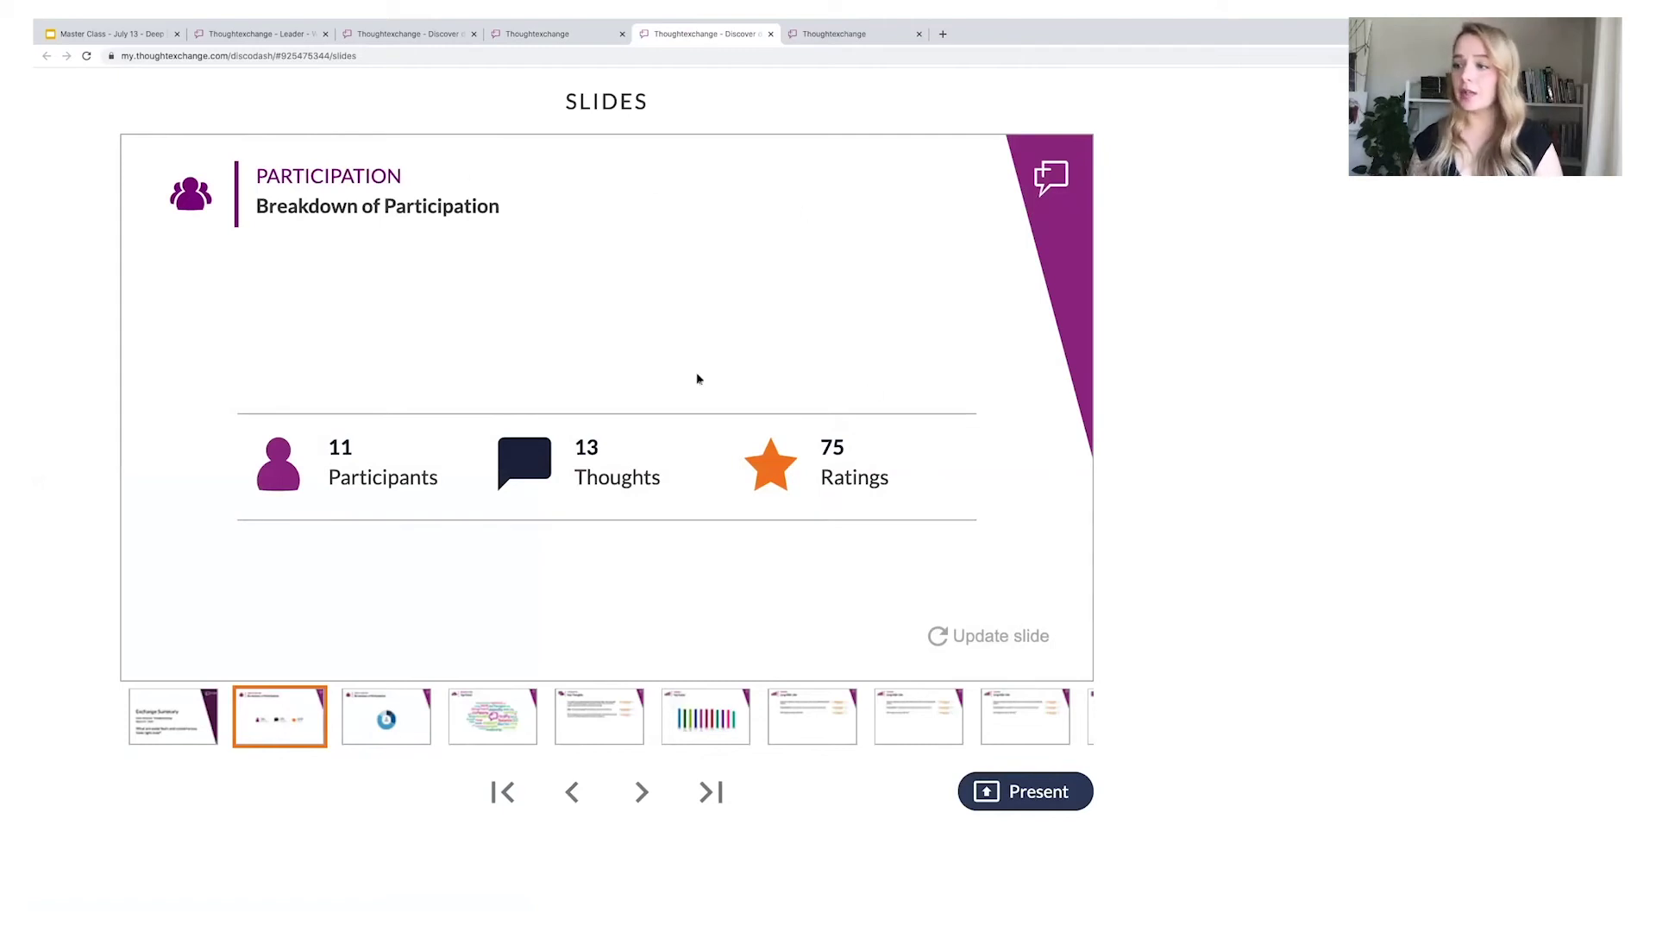
Review the generated results deck from the Exchange Summary slide through participation, wordcloud and key thoughts to Top Themes.
left_click(192, 732)
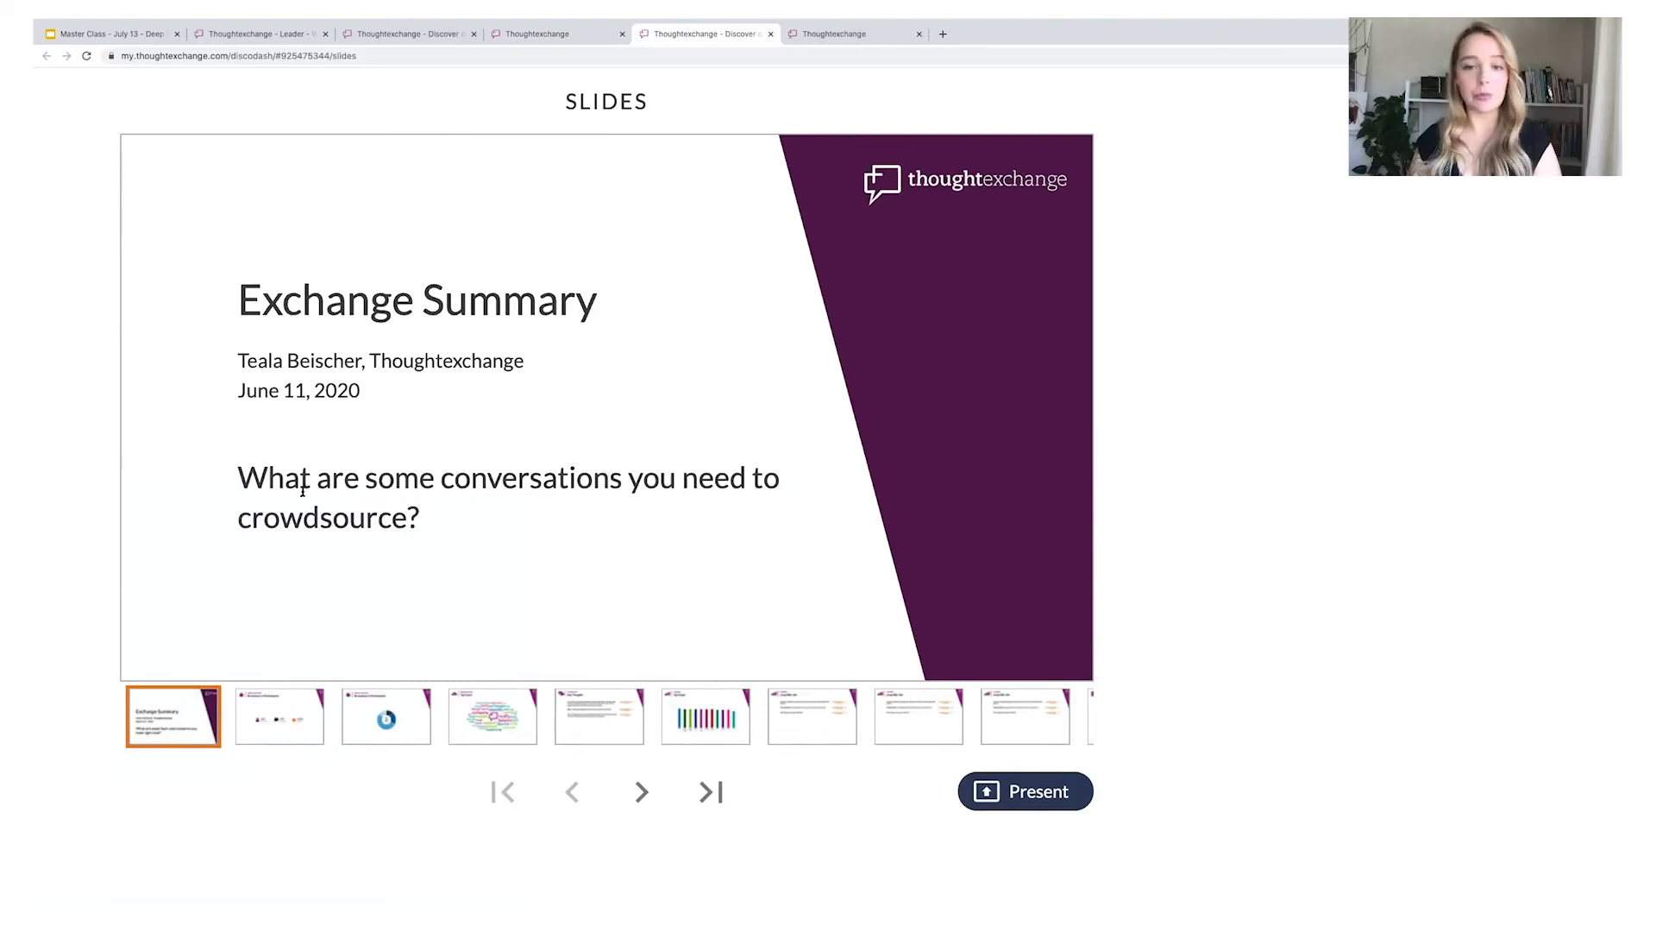
left_click(277, 704)
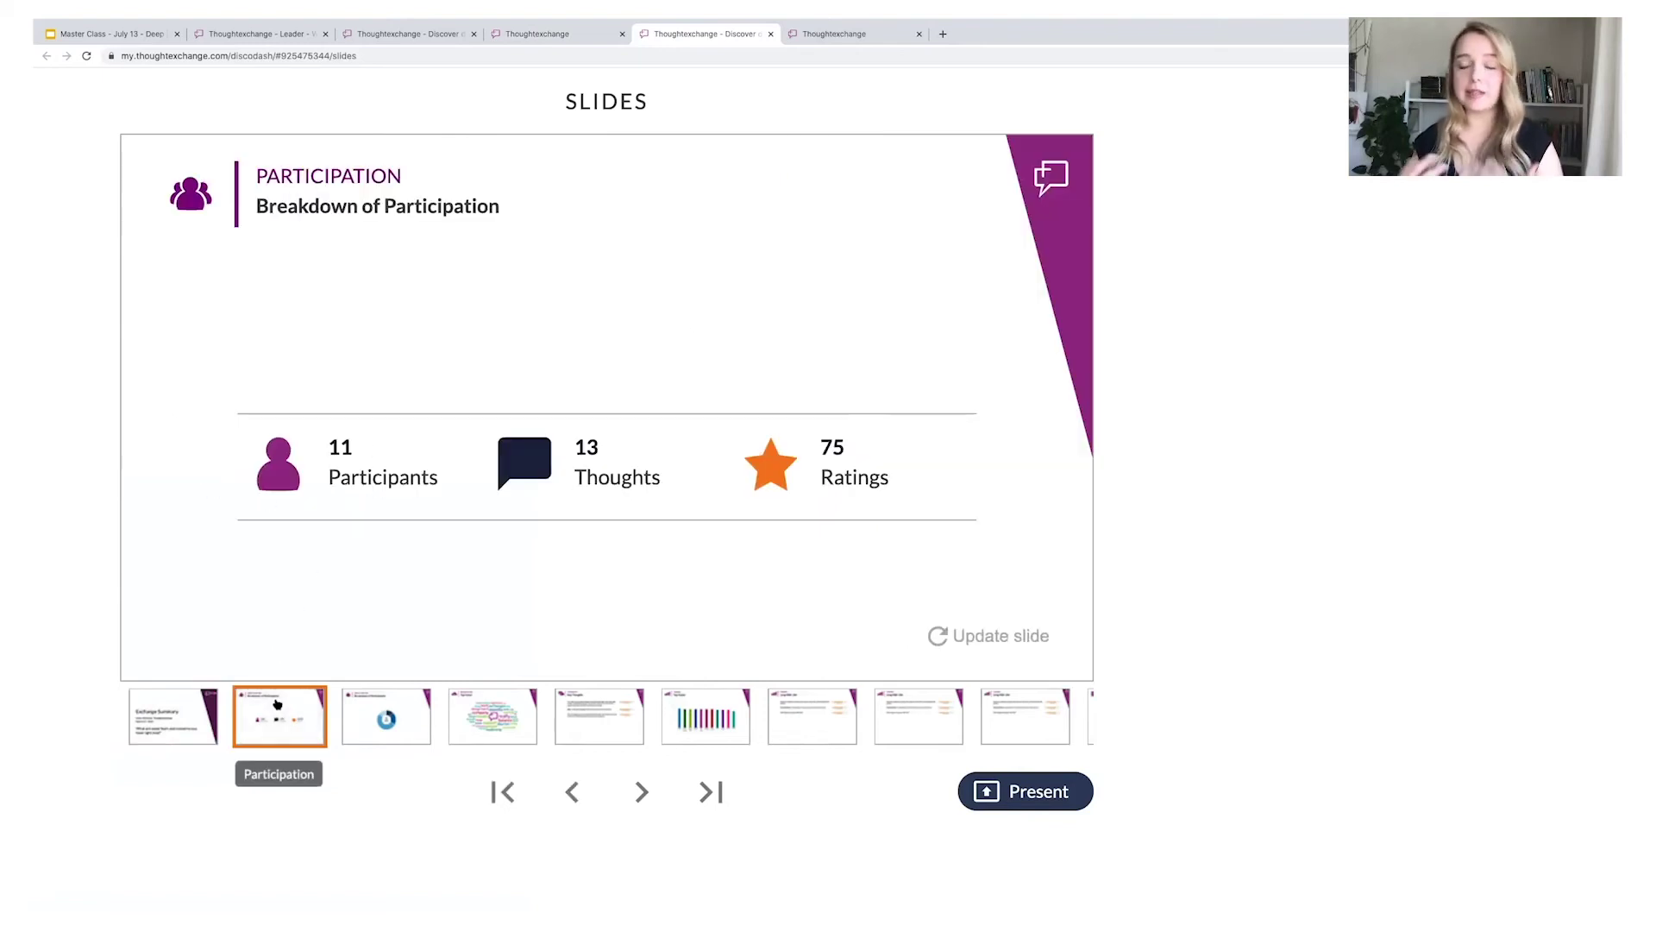
key("Right")
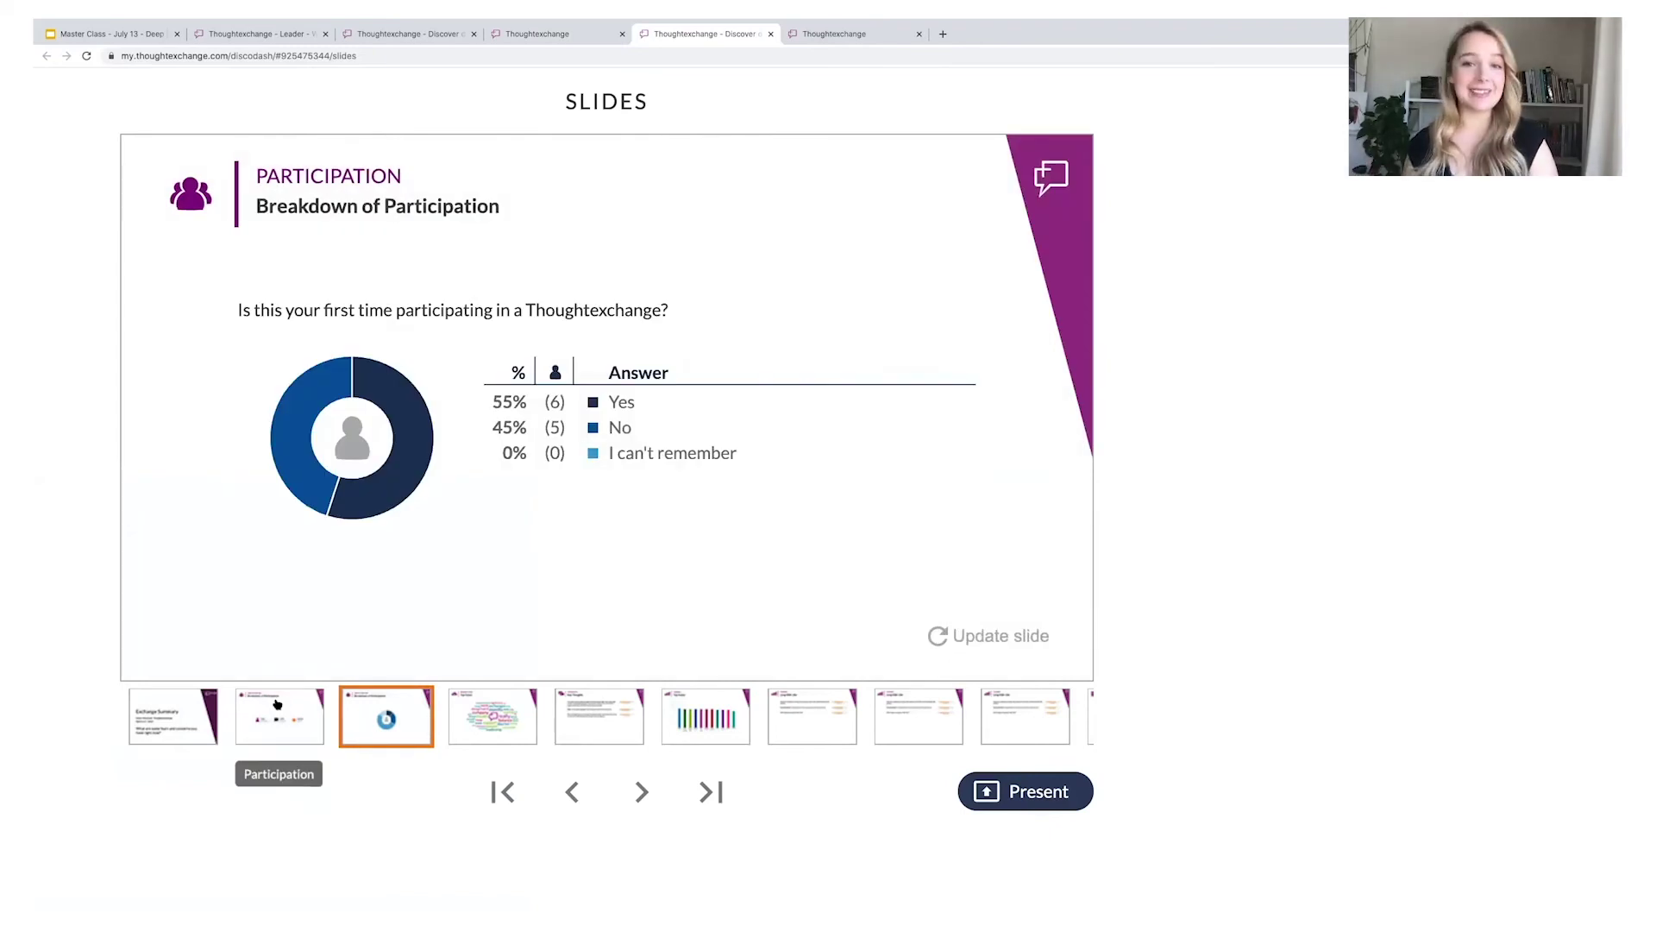
key("Right")
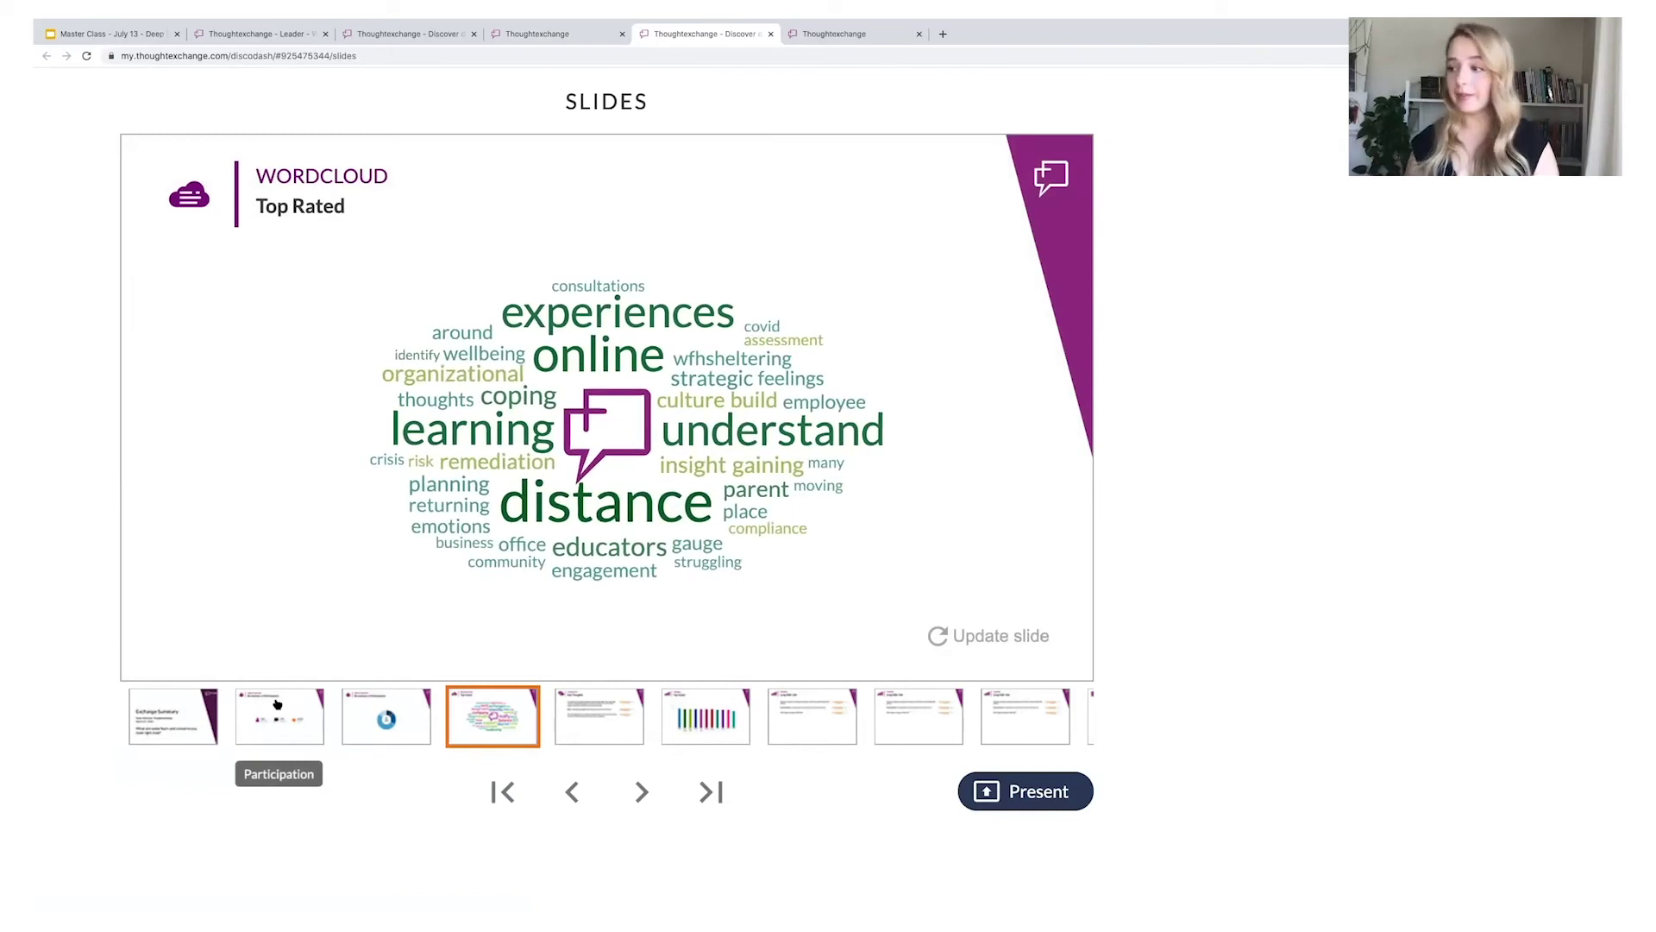
key("Right")
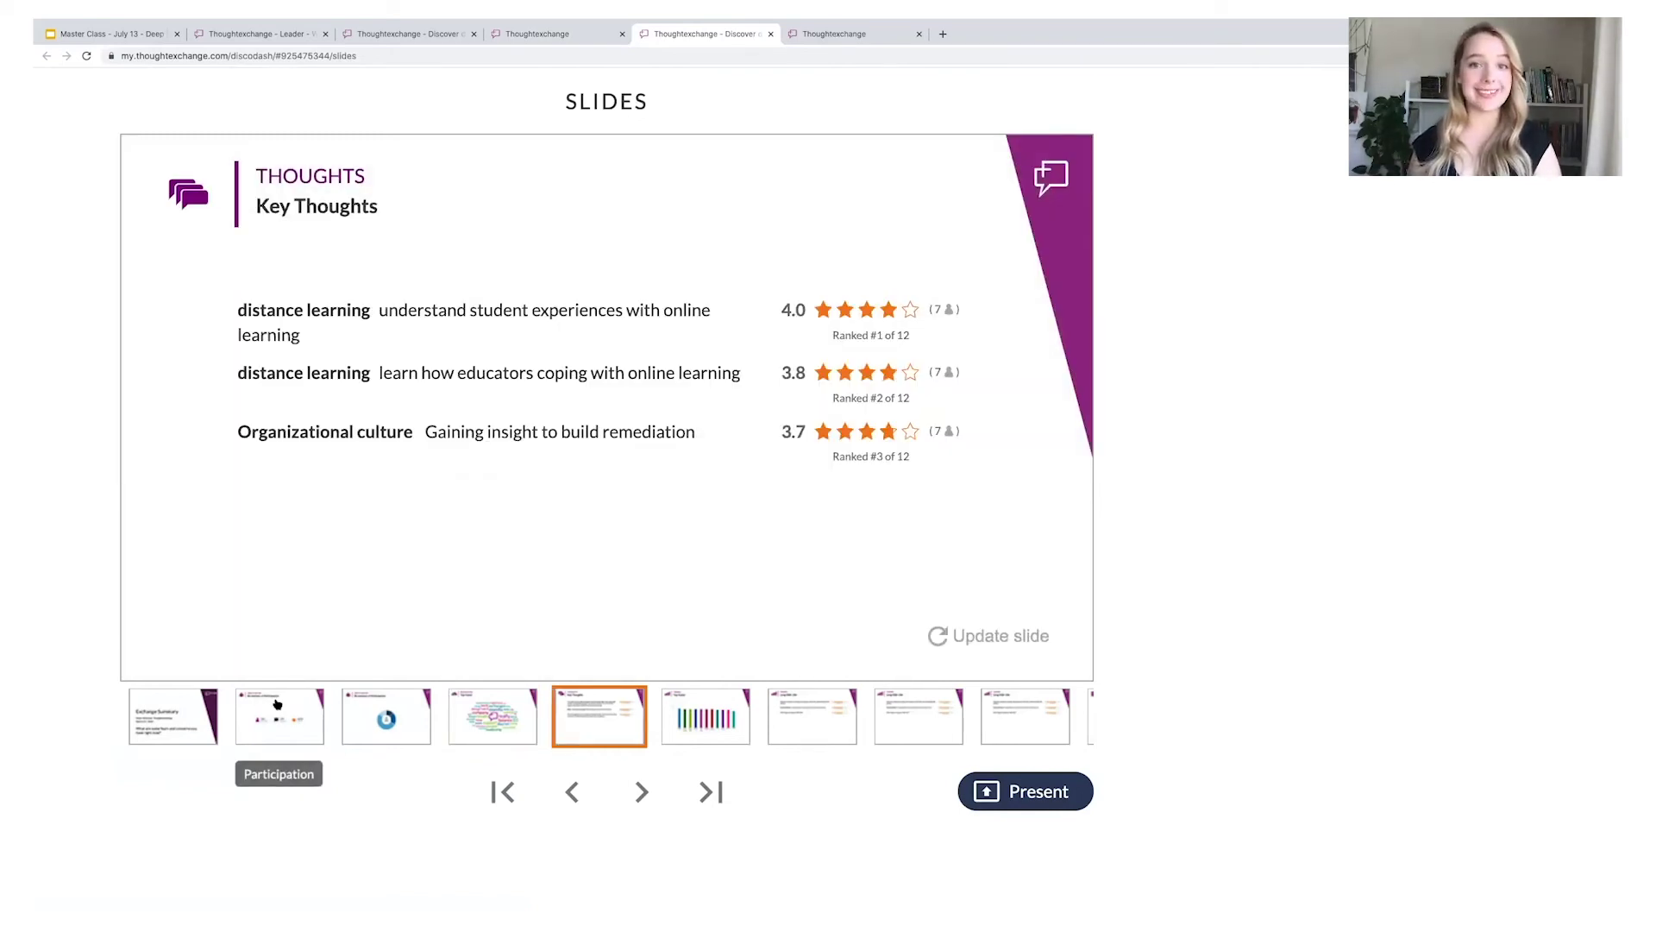
key("Right")
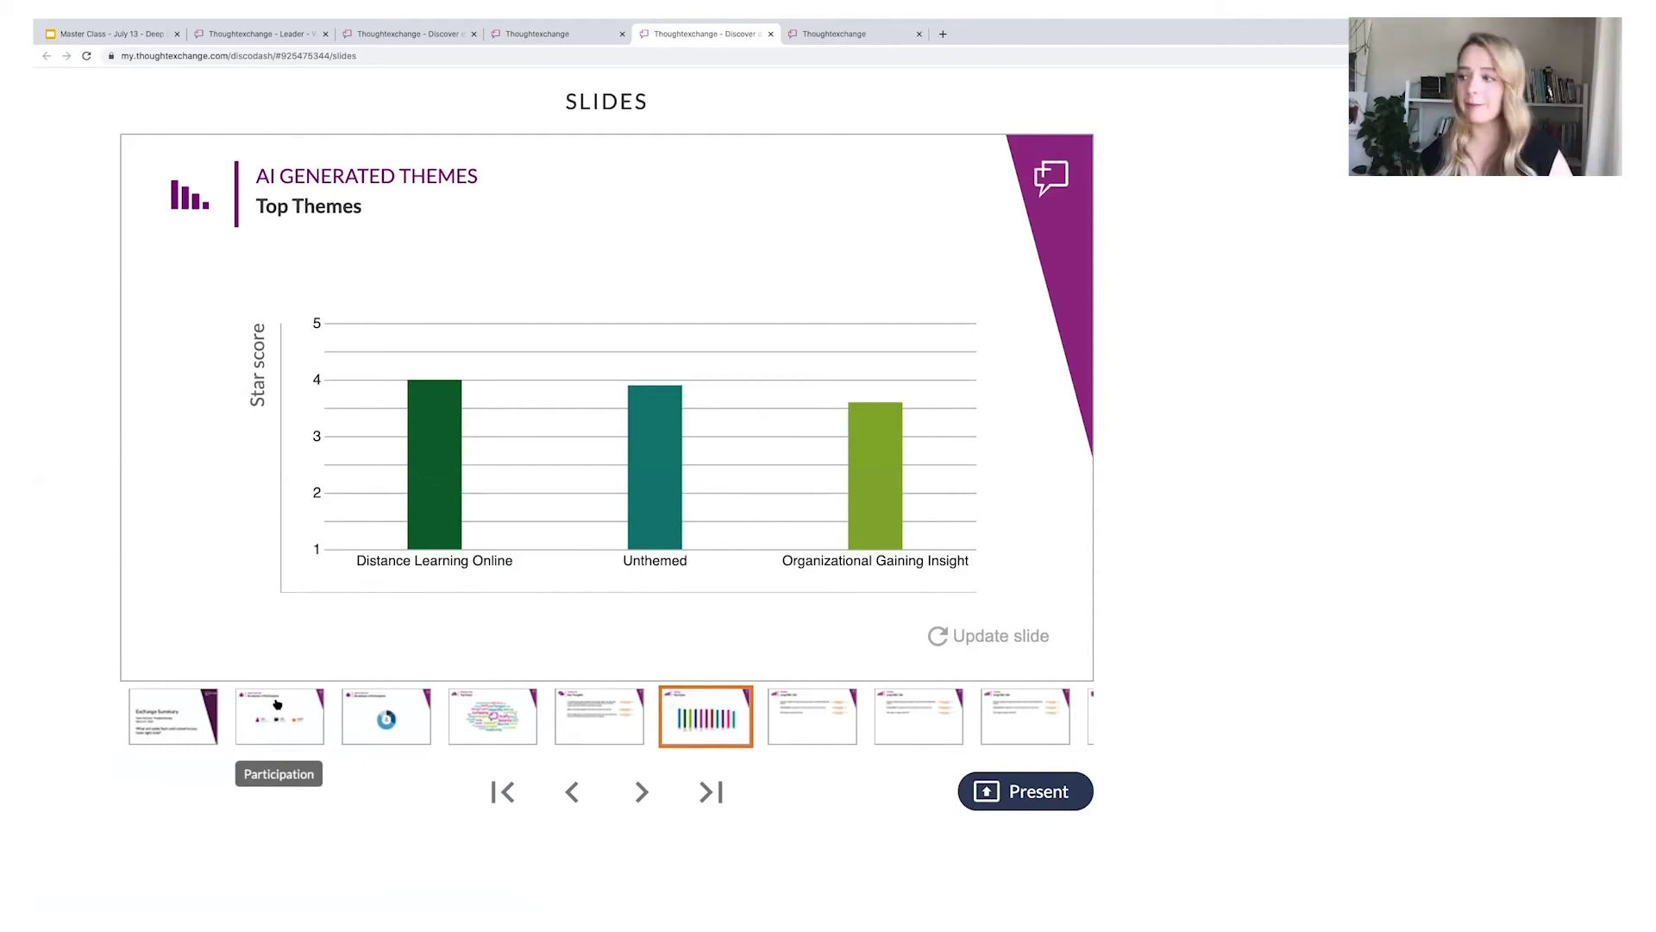
Review the rest of the results deck, from the top thoughts by themes to the Next Steps wrap-up slide.
key("Right")
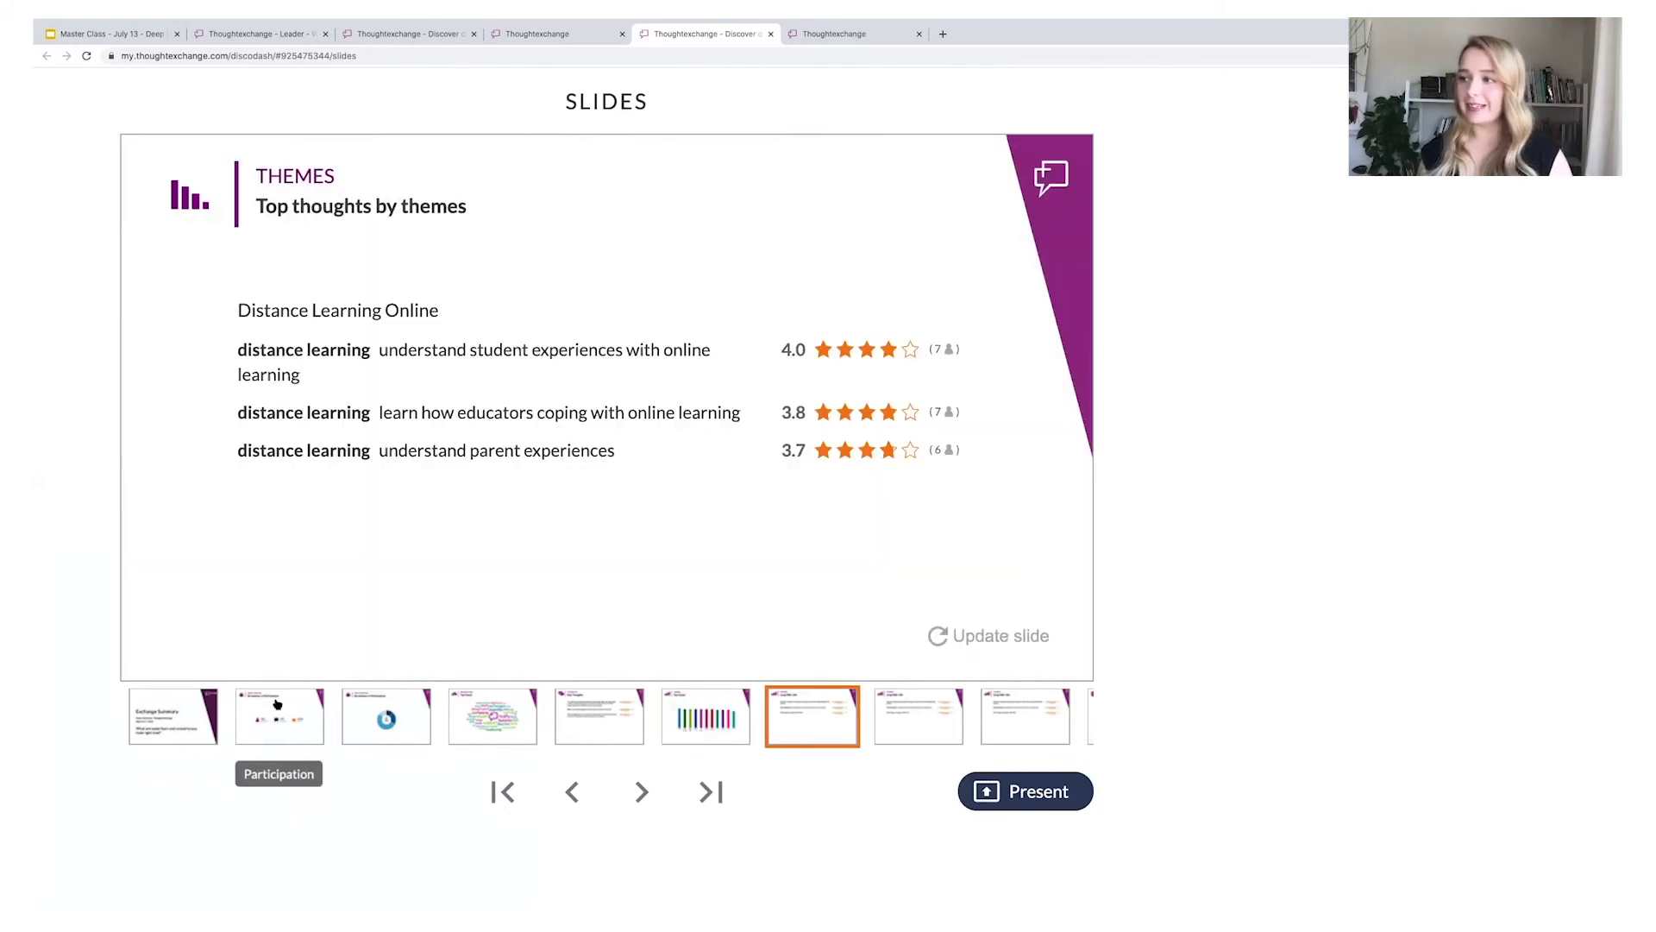
key("Right")
key("Right")
key("Right")
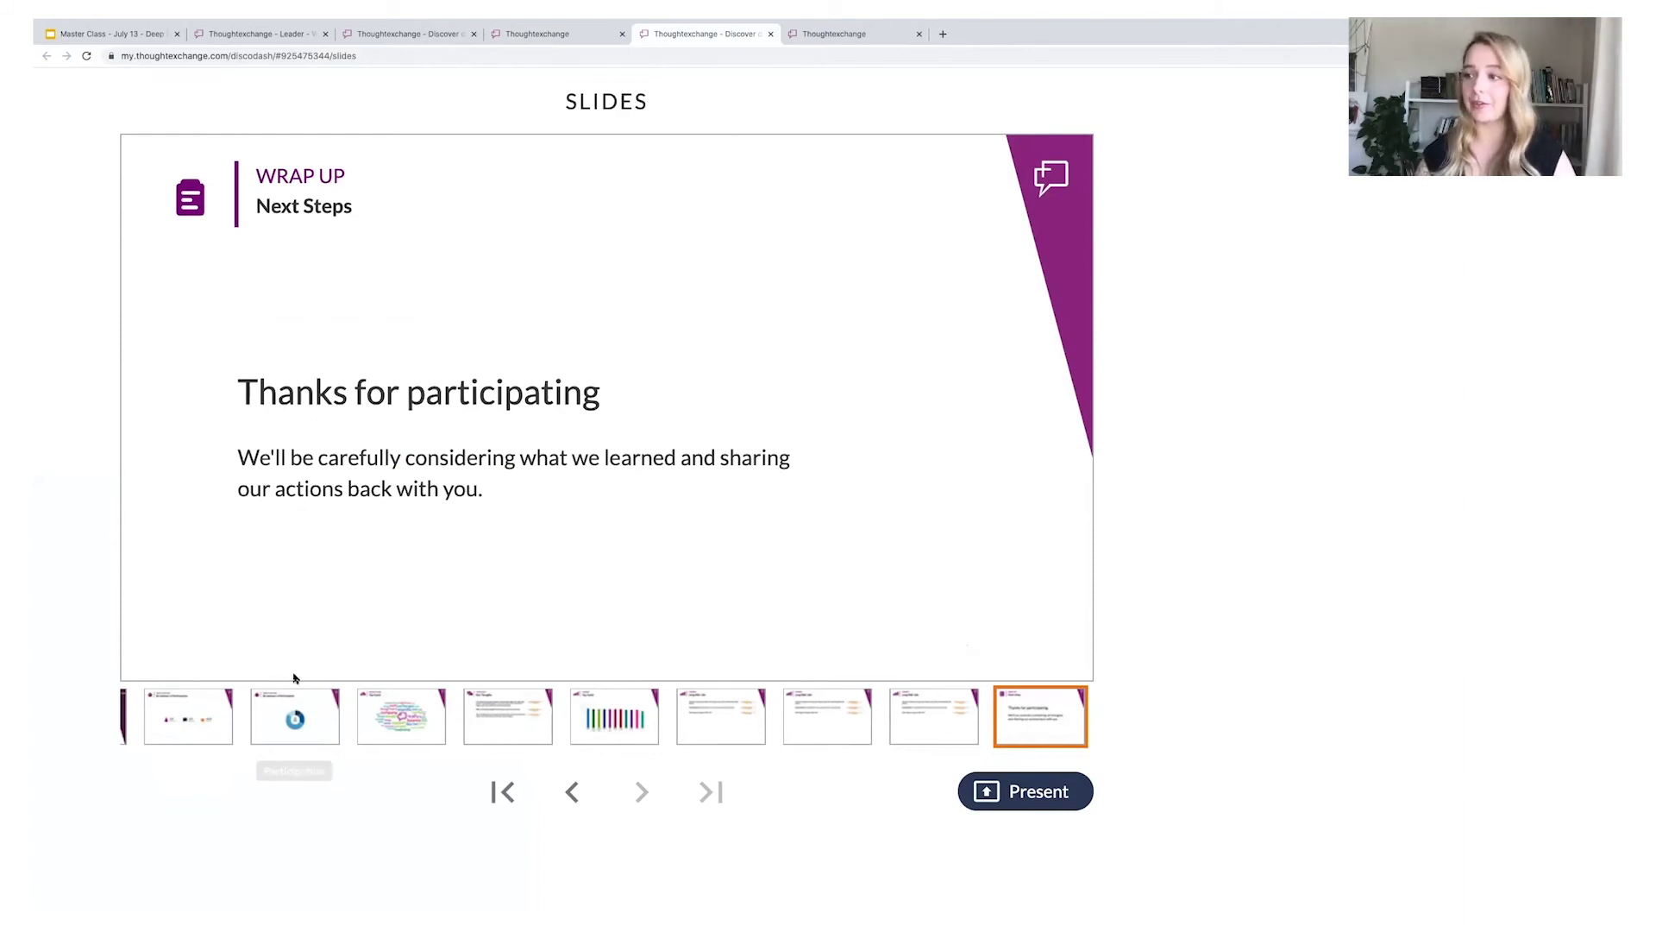
Present the results deck in full screen, go back from Next Steps to the Top Rated wordcloud and exit full screen.
left_click(1015, 798)
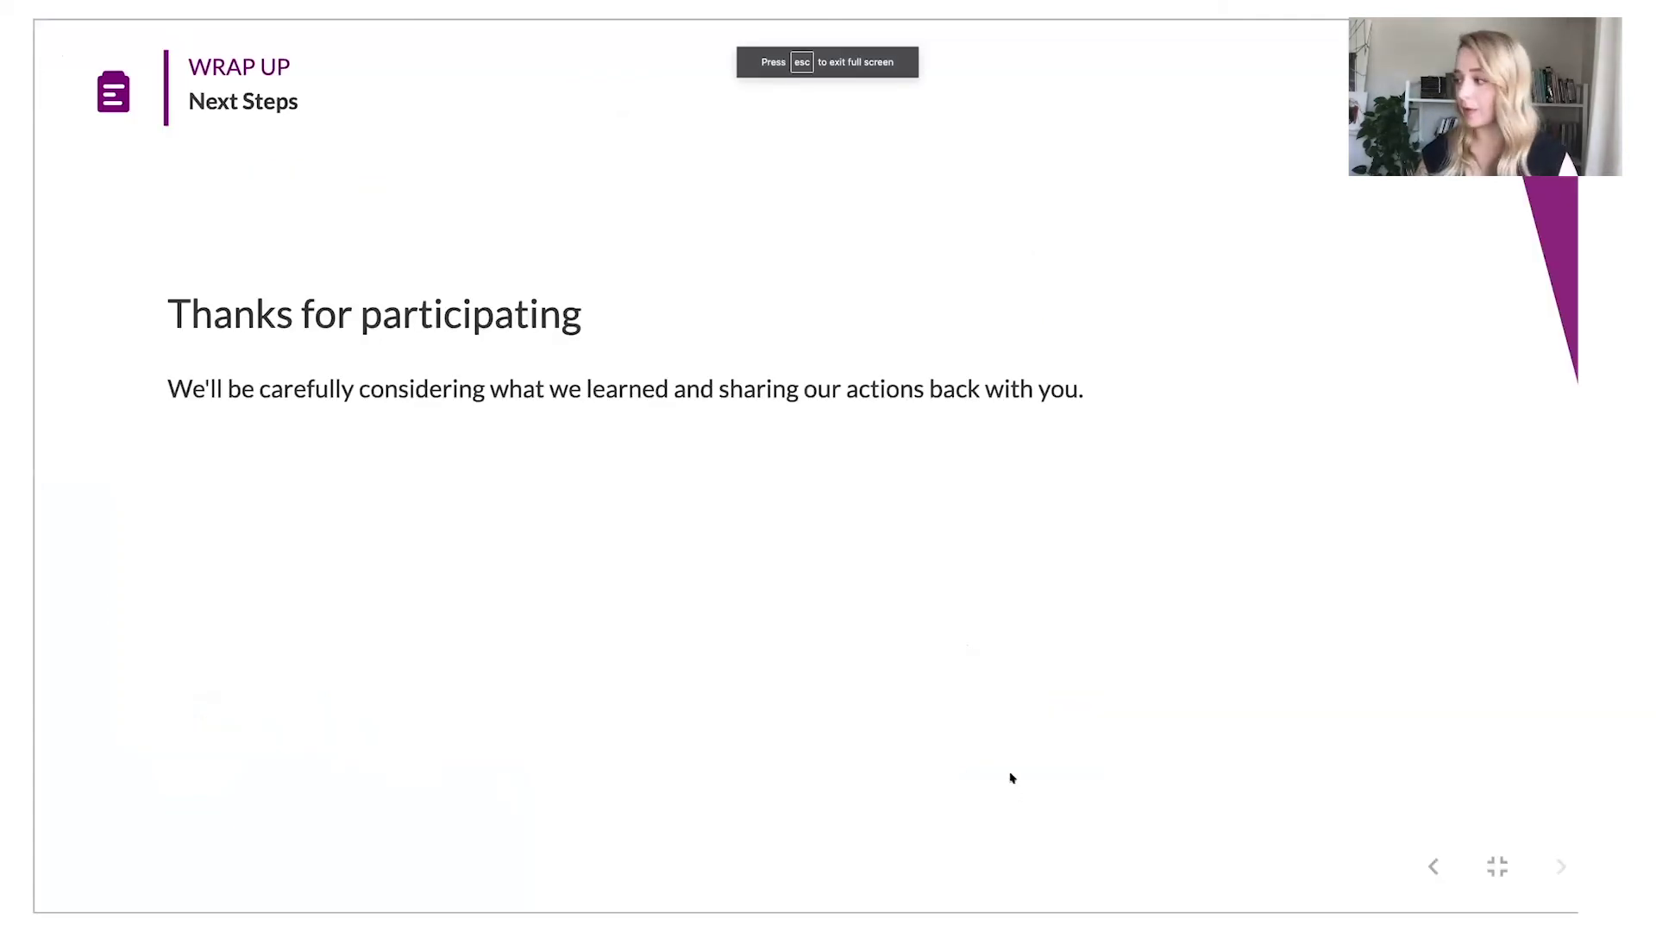
key("Left")
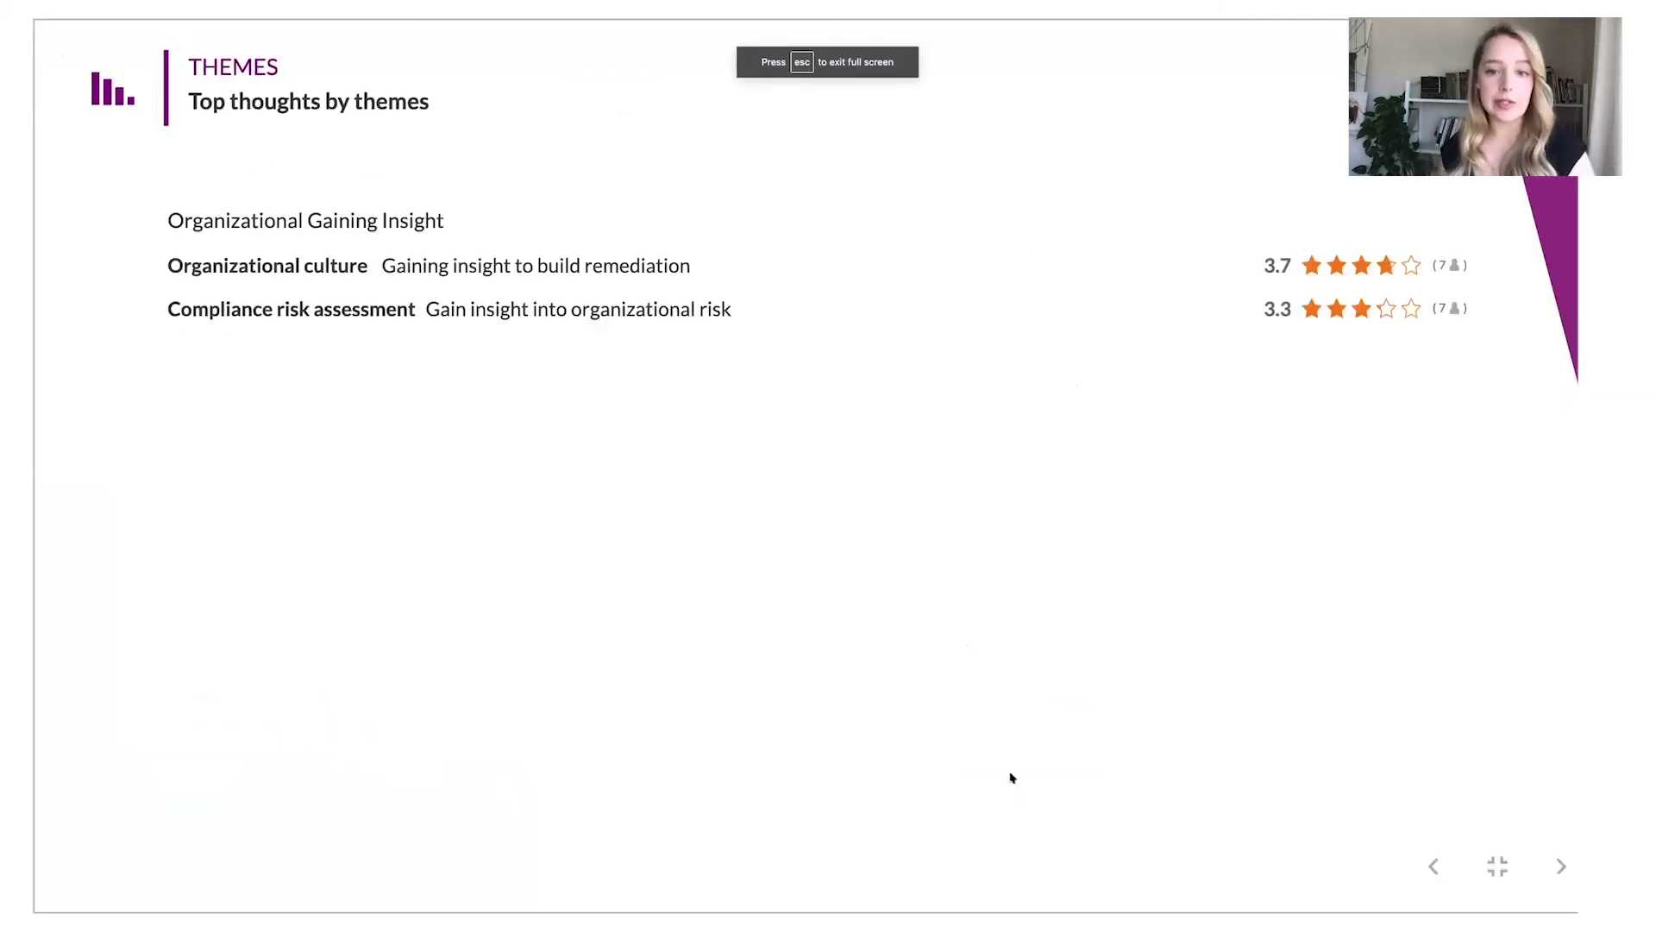
key("Left")
key("Left")
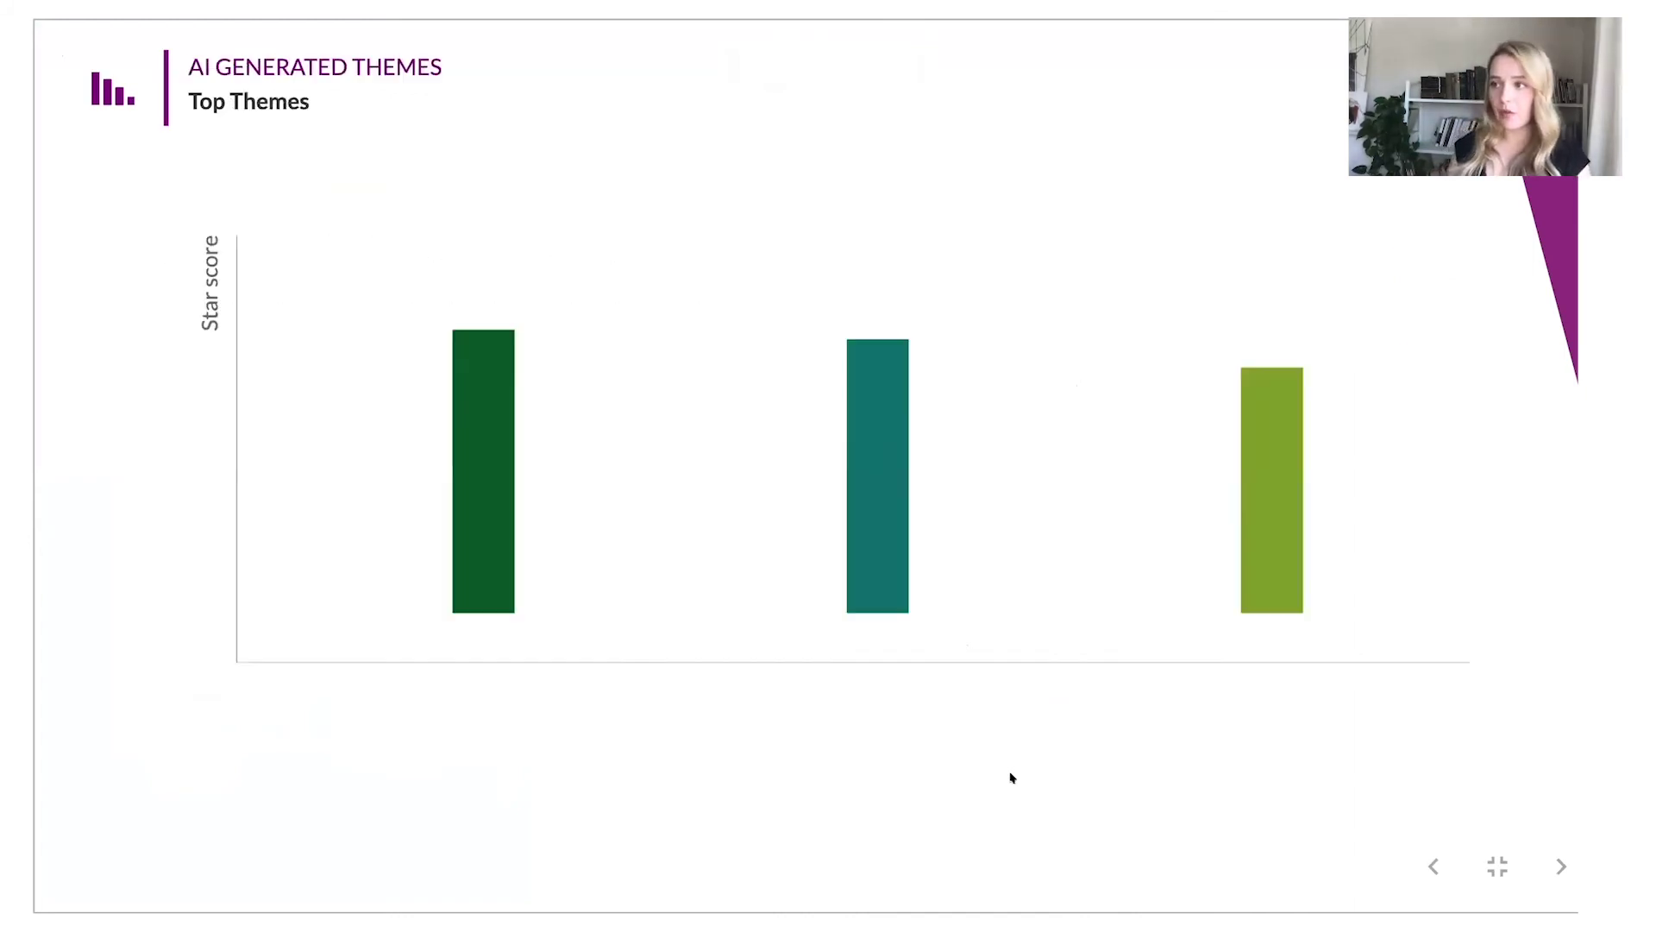
key("Left")
key("Left")
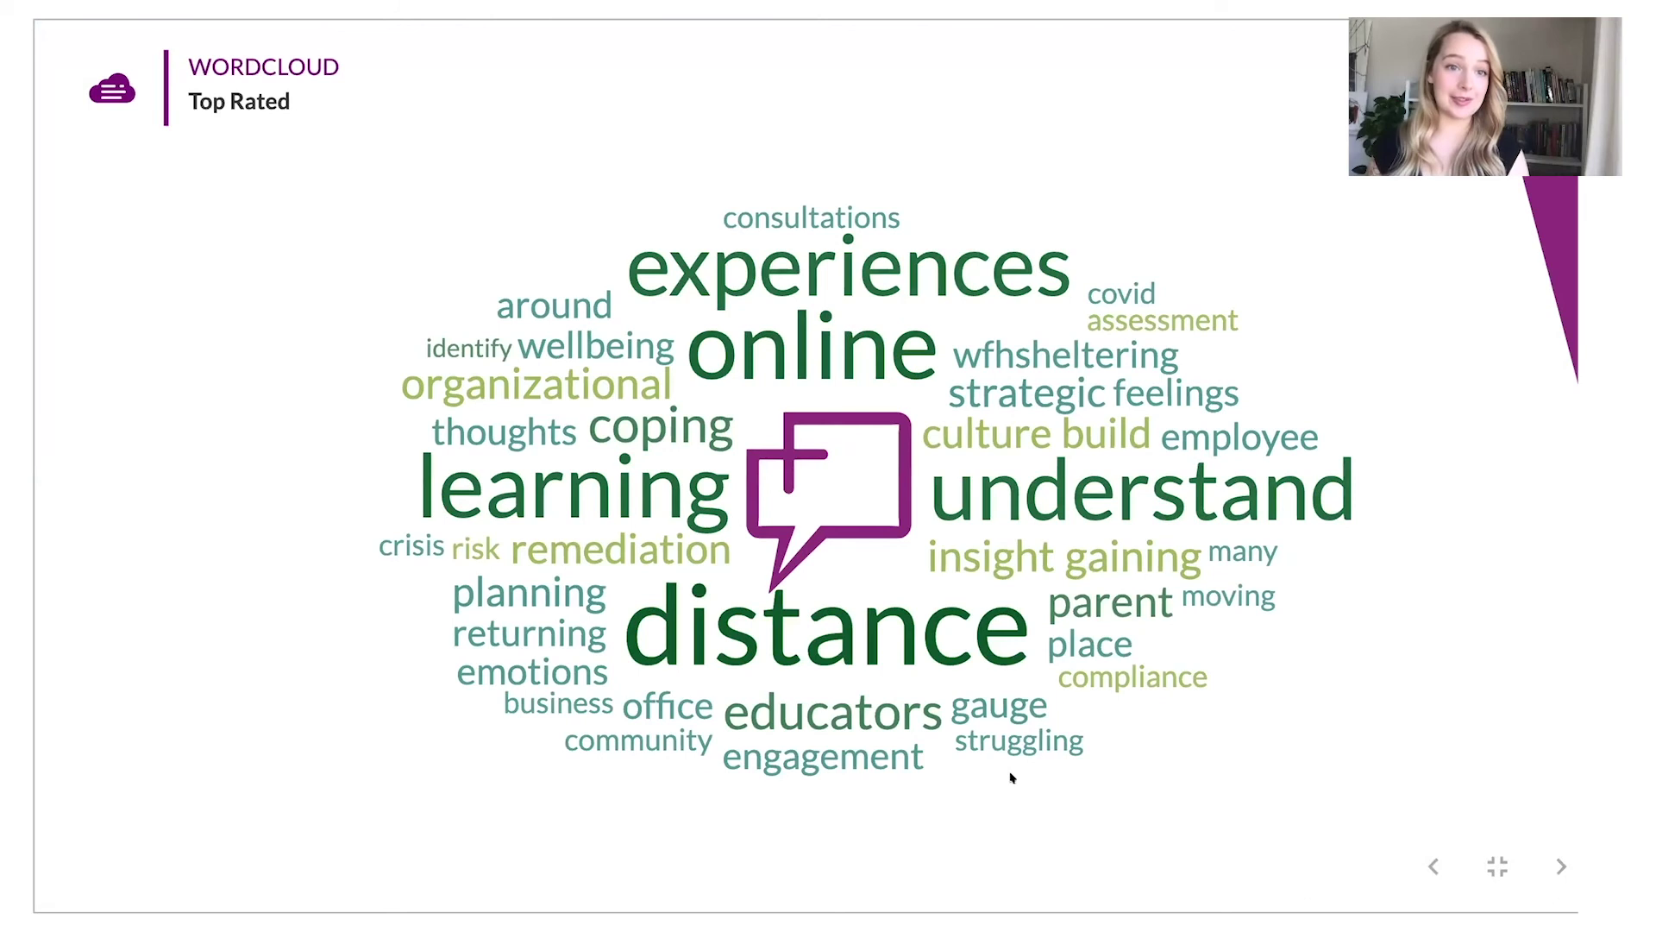
key("Escape")
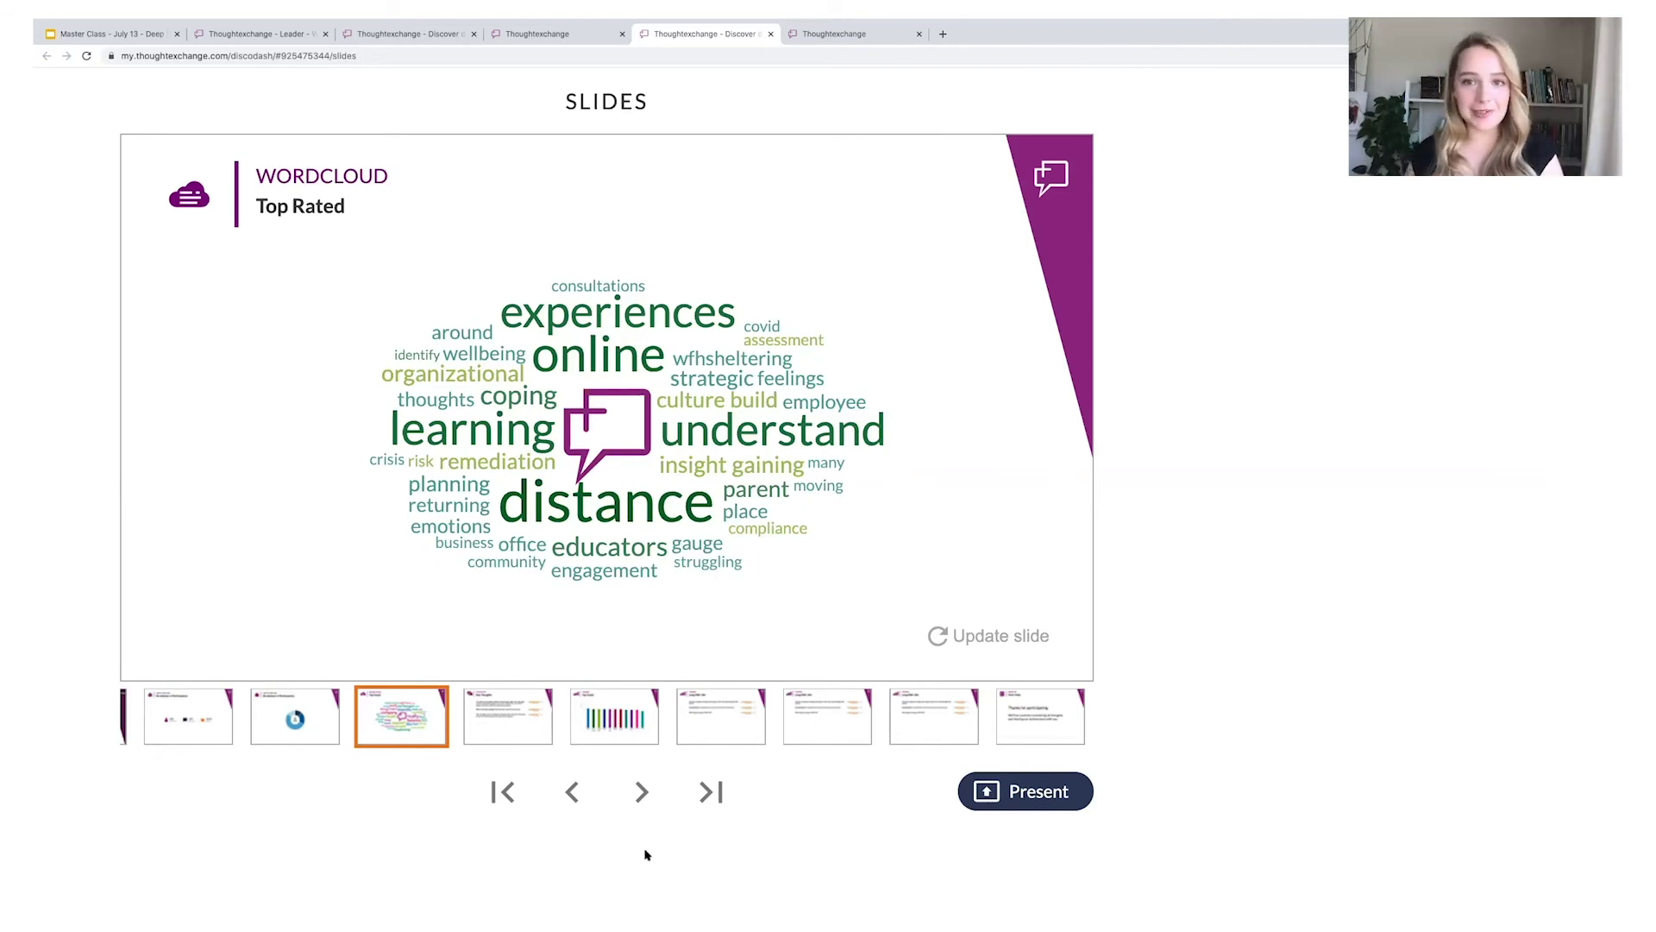
Return to the TeEssentials room, start creating an exchange and explore the gallery's Presentations templates under Events.
left_click(293, 34)
left_click(552, 140)
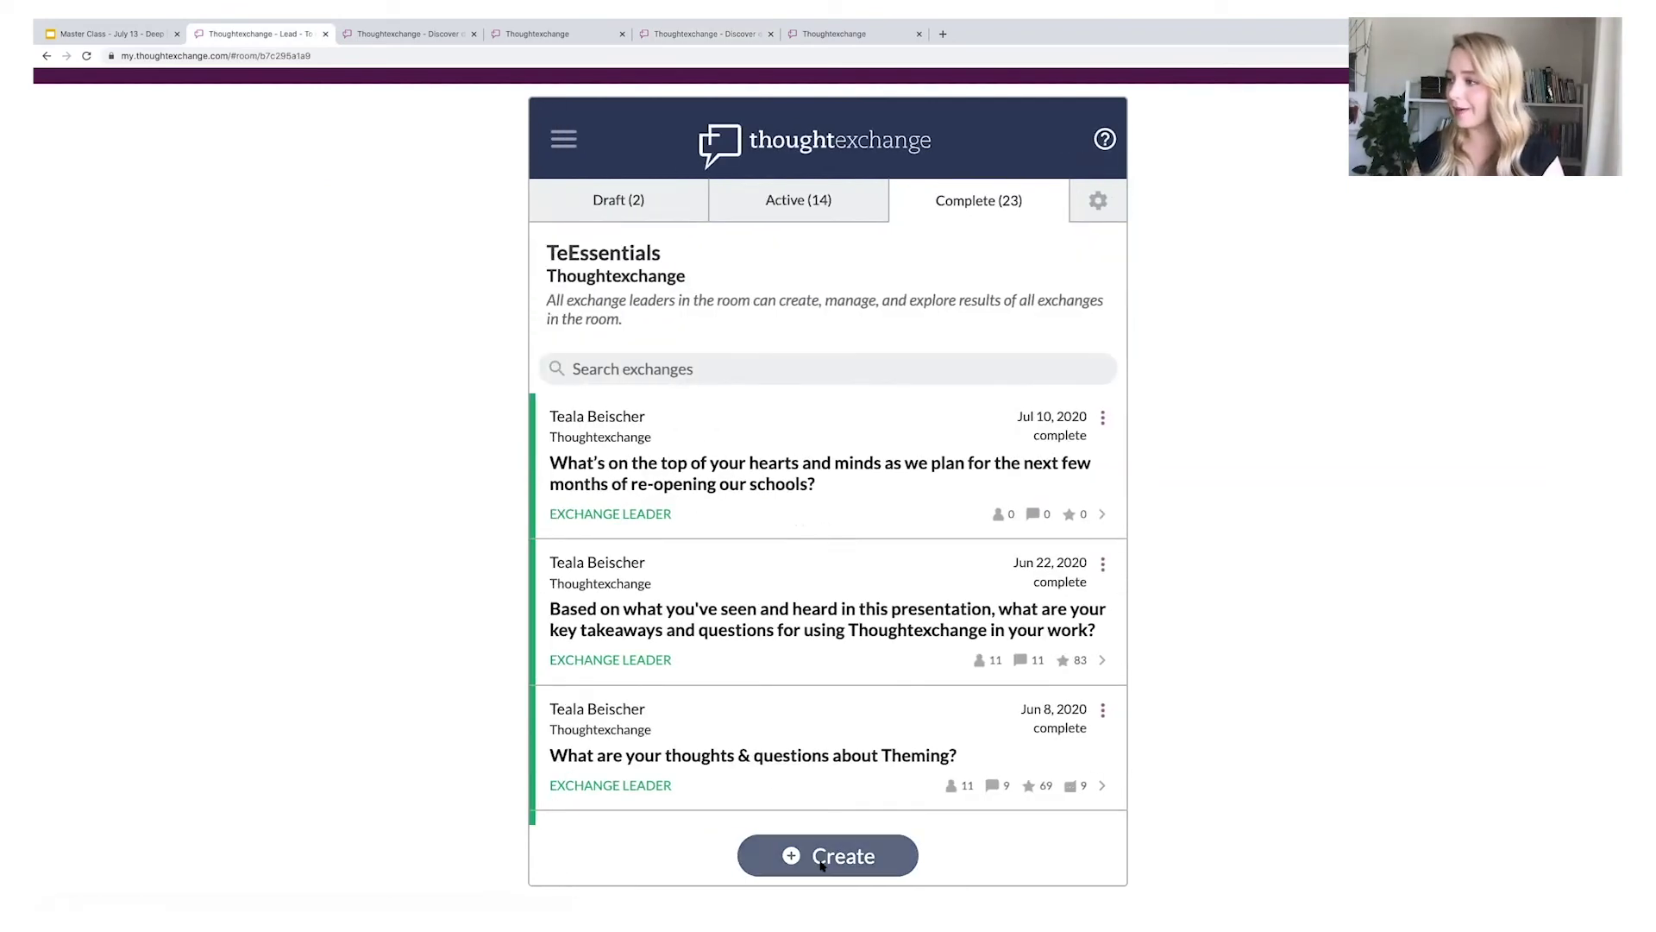
left_click(826, 858)
left_click(807, 534)
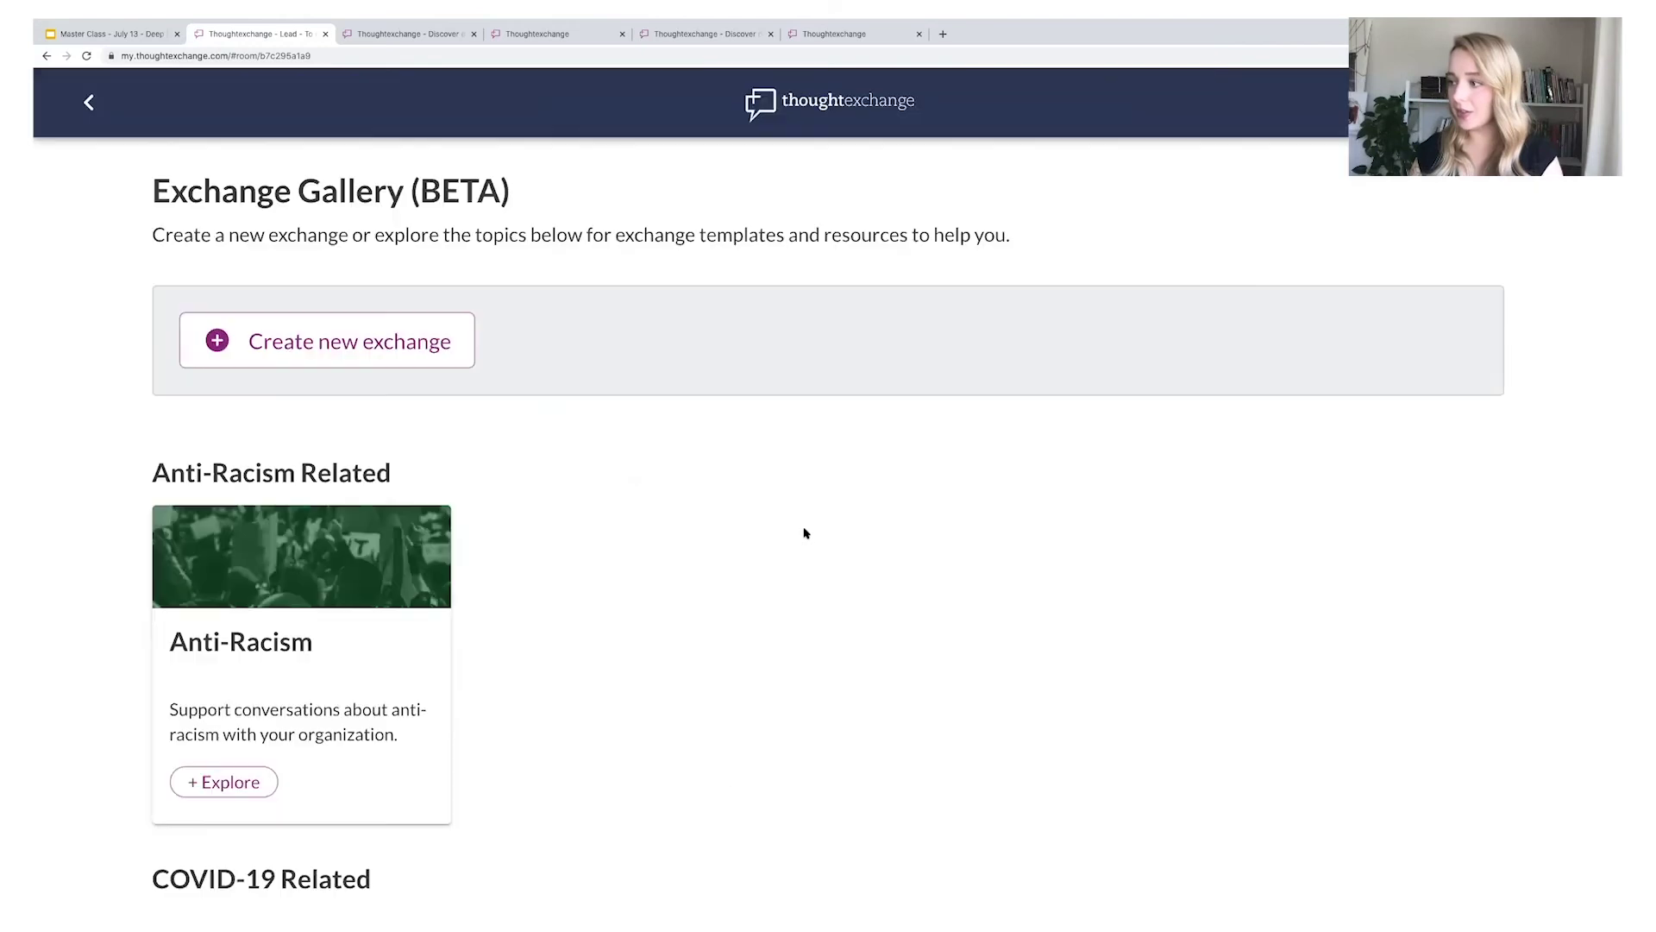
scroll(690, 841, "down", 7)
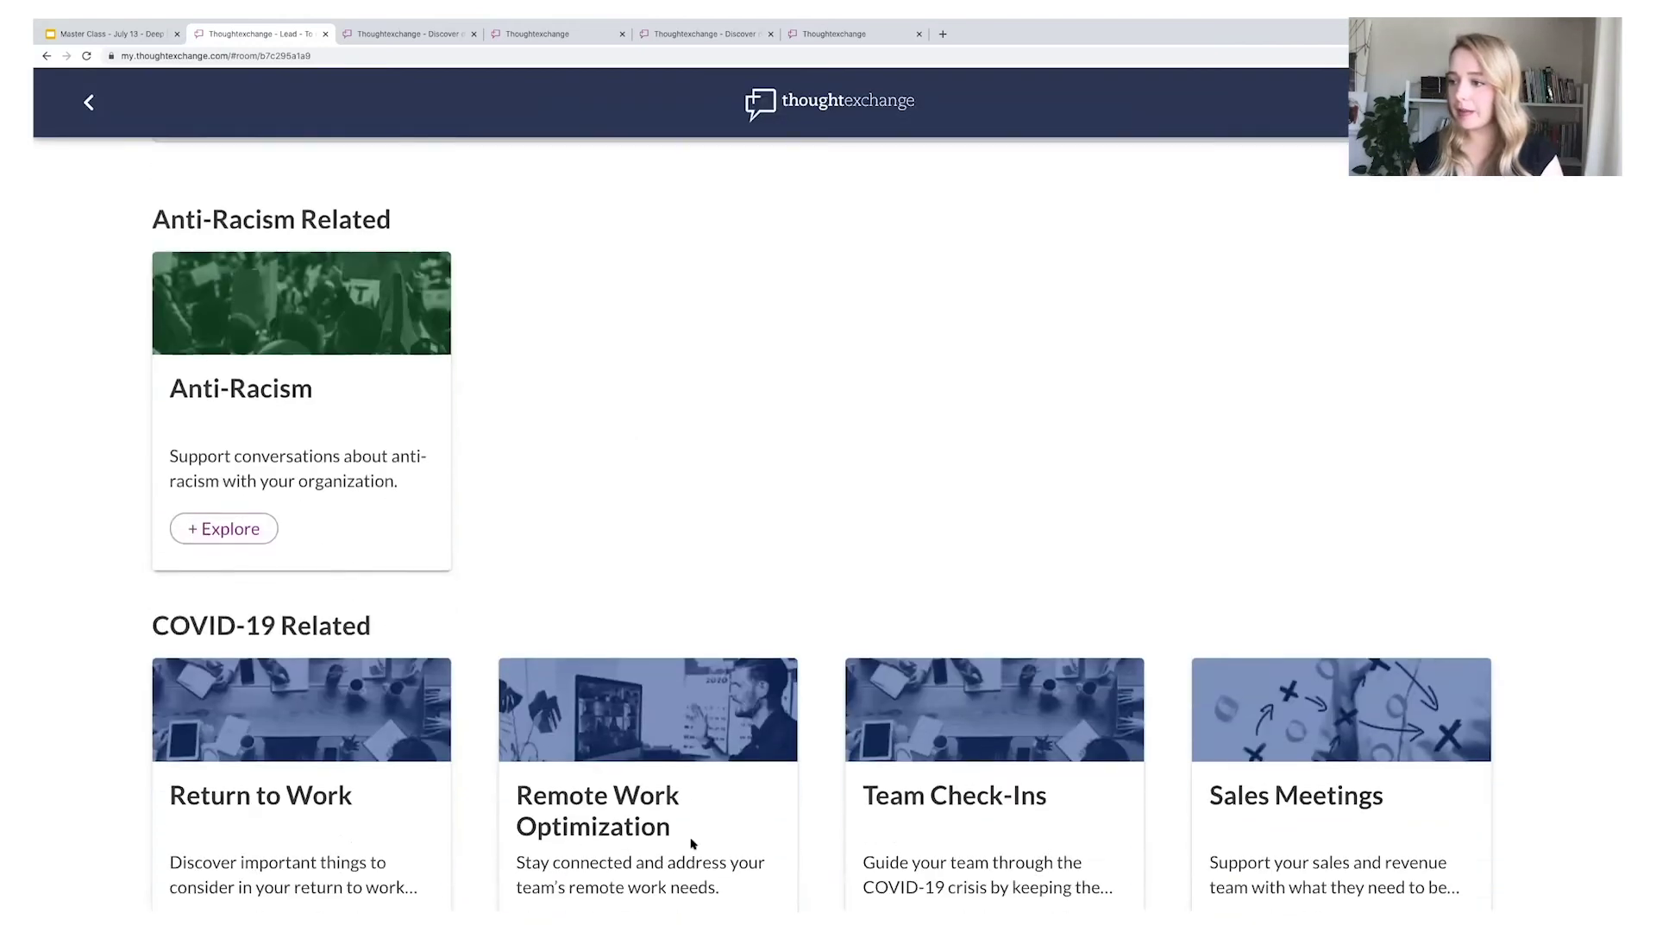
scroll(691, 843, "down", 3)
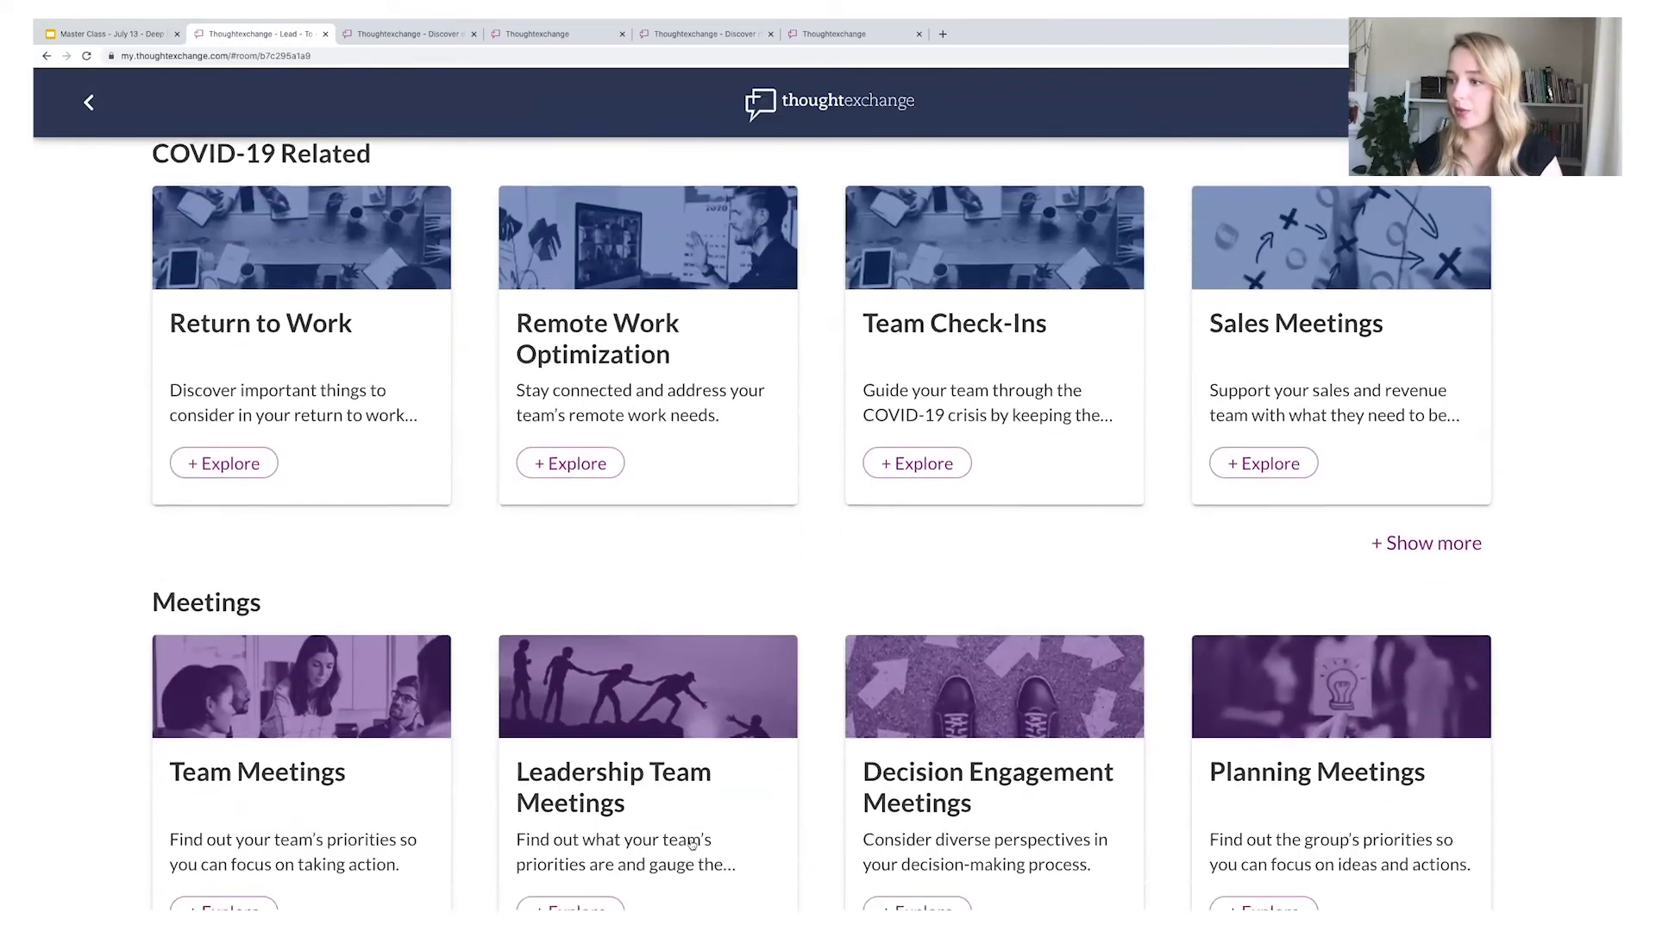
scroll(691, 843, "down", 7)
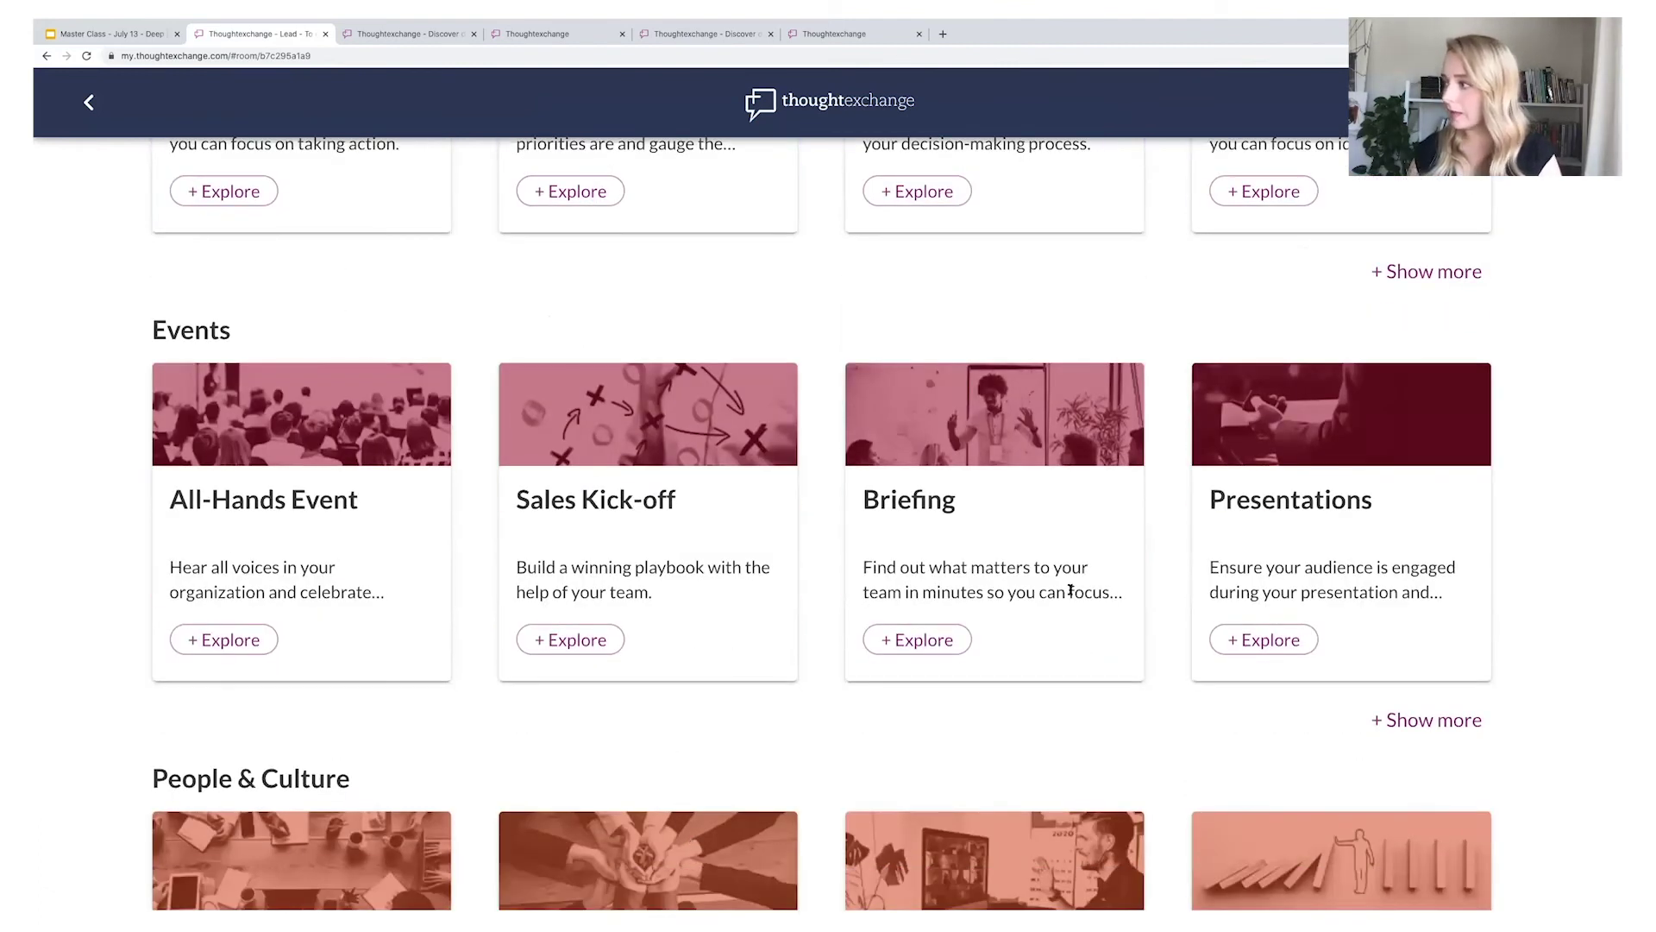
left_click(1253, 645)
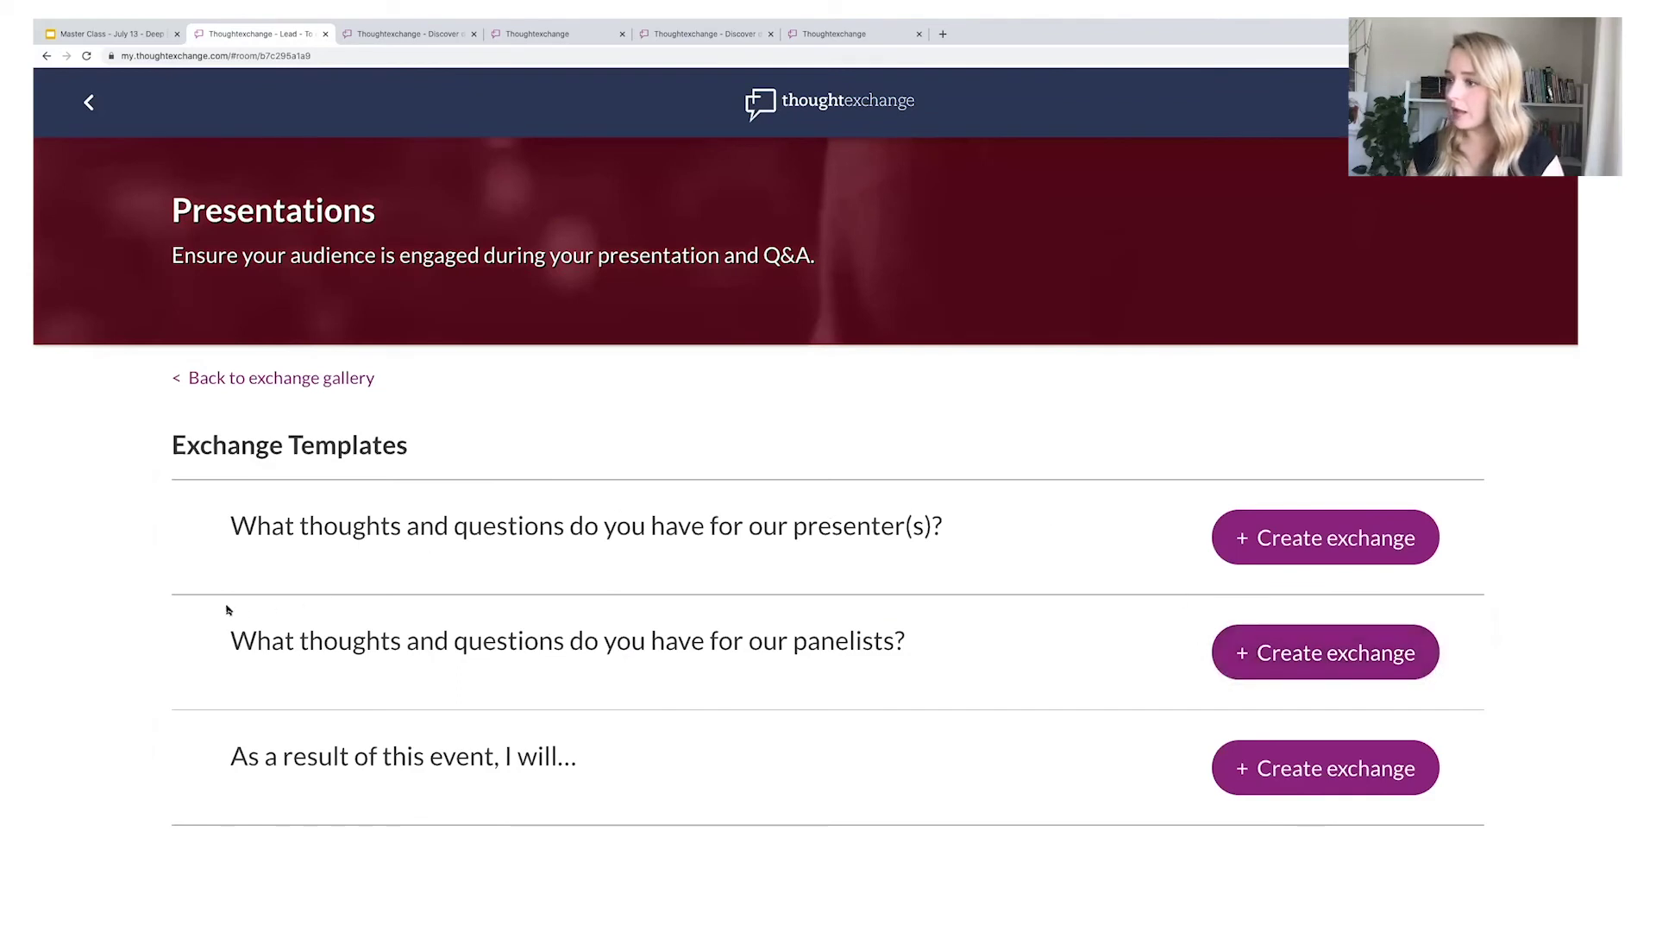
Create an exchange from the template "What thoughts and questions do you have for our presenter(s)?" and copy its traditional invitation link.
left_click_drag(231, 524, 915, 526)
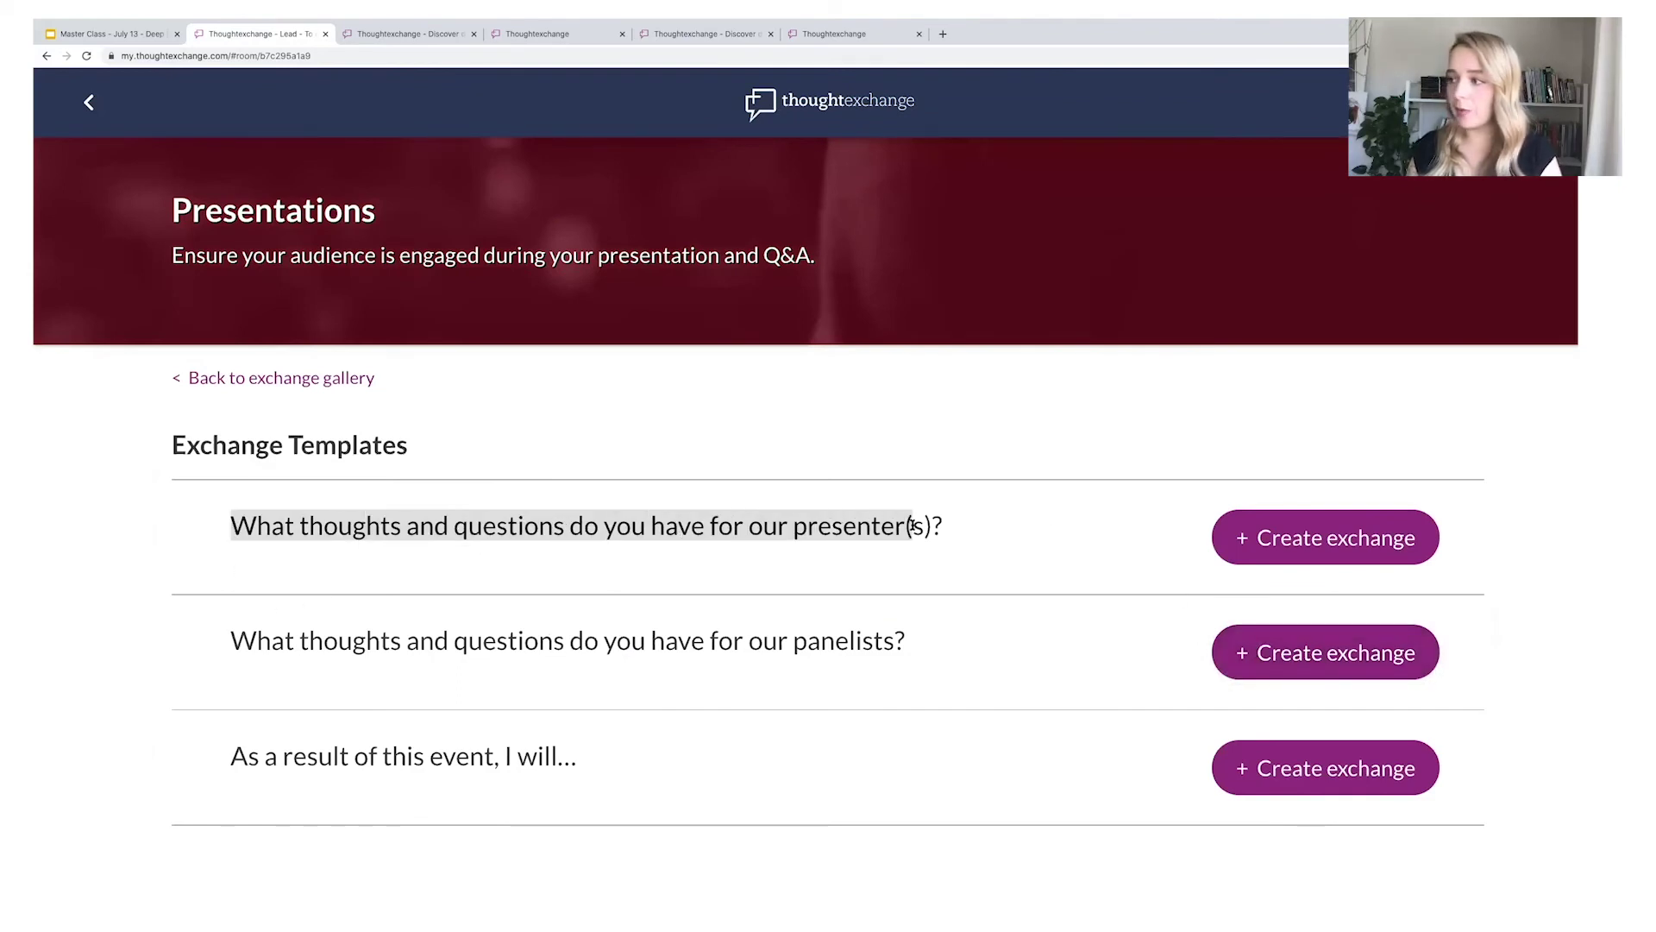
left_click(915, 526)
left_click(1334, 539)
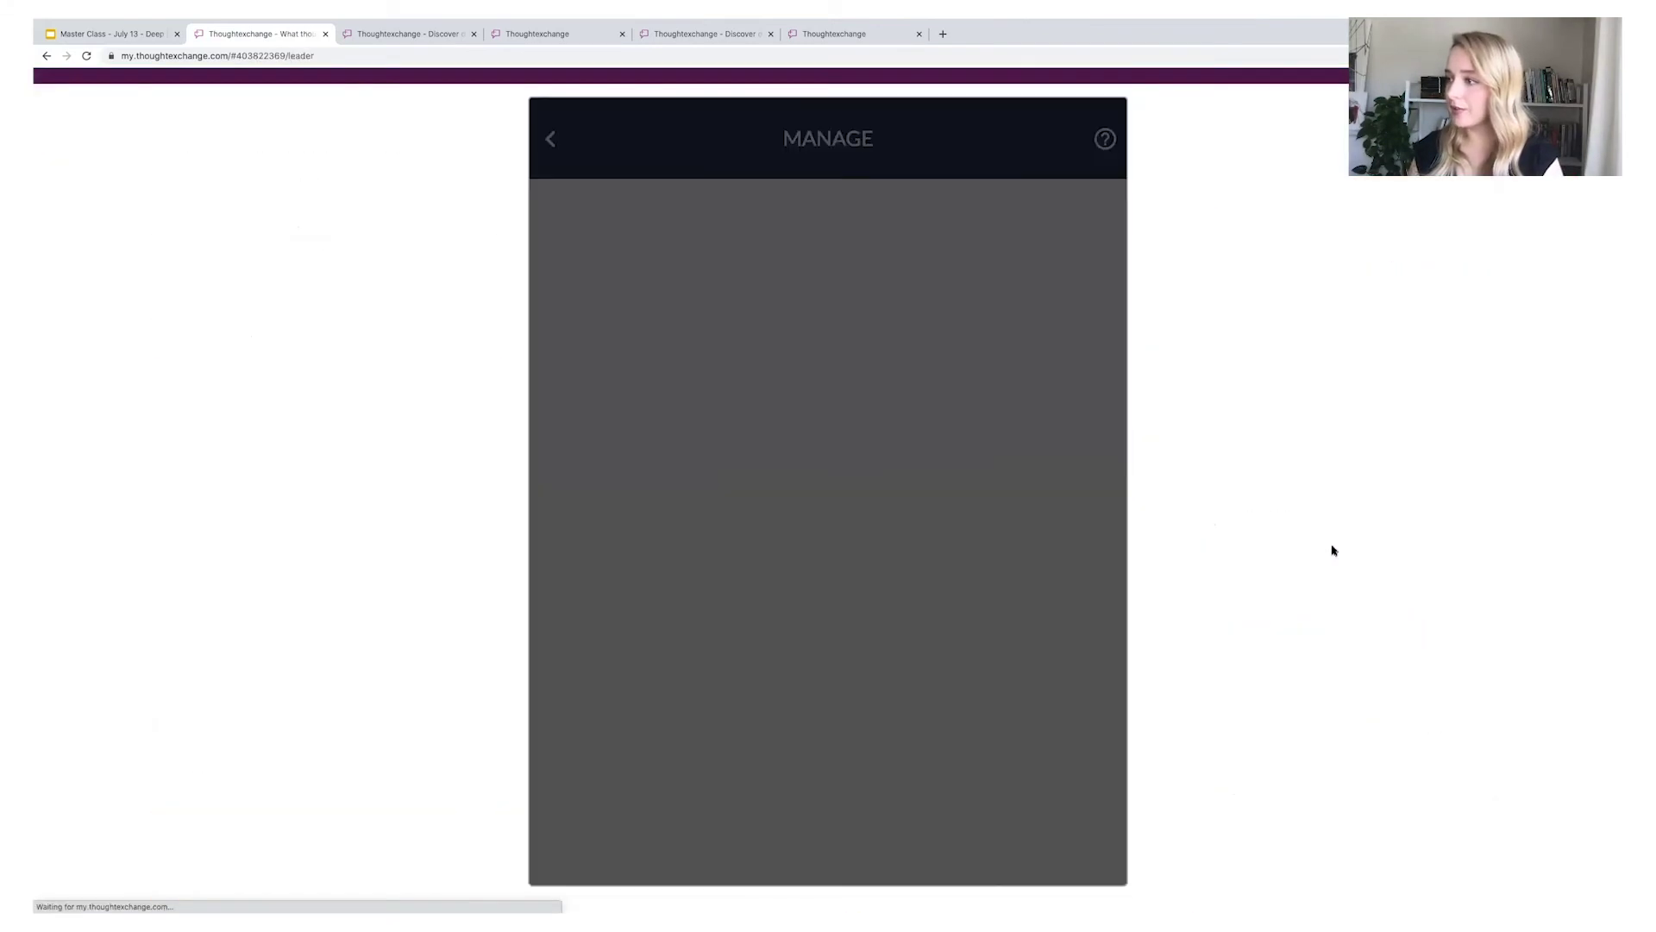
left_click(767, 363)
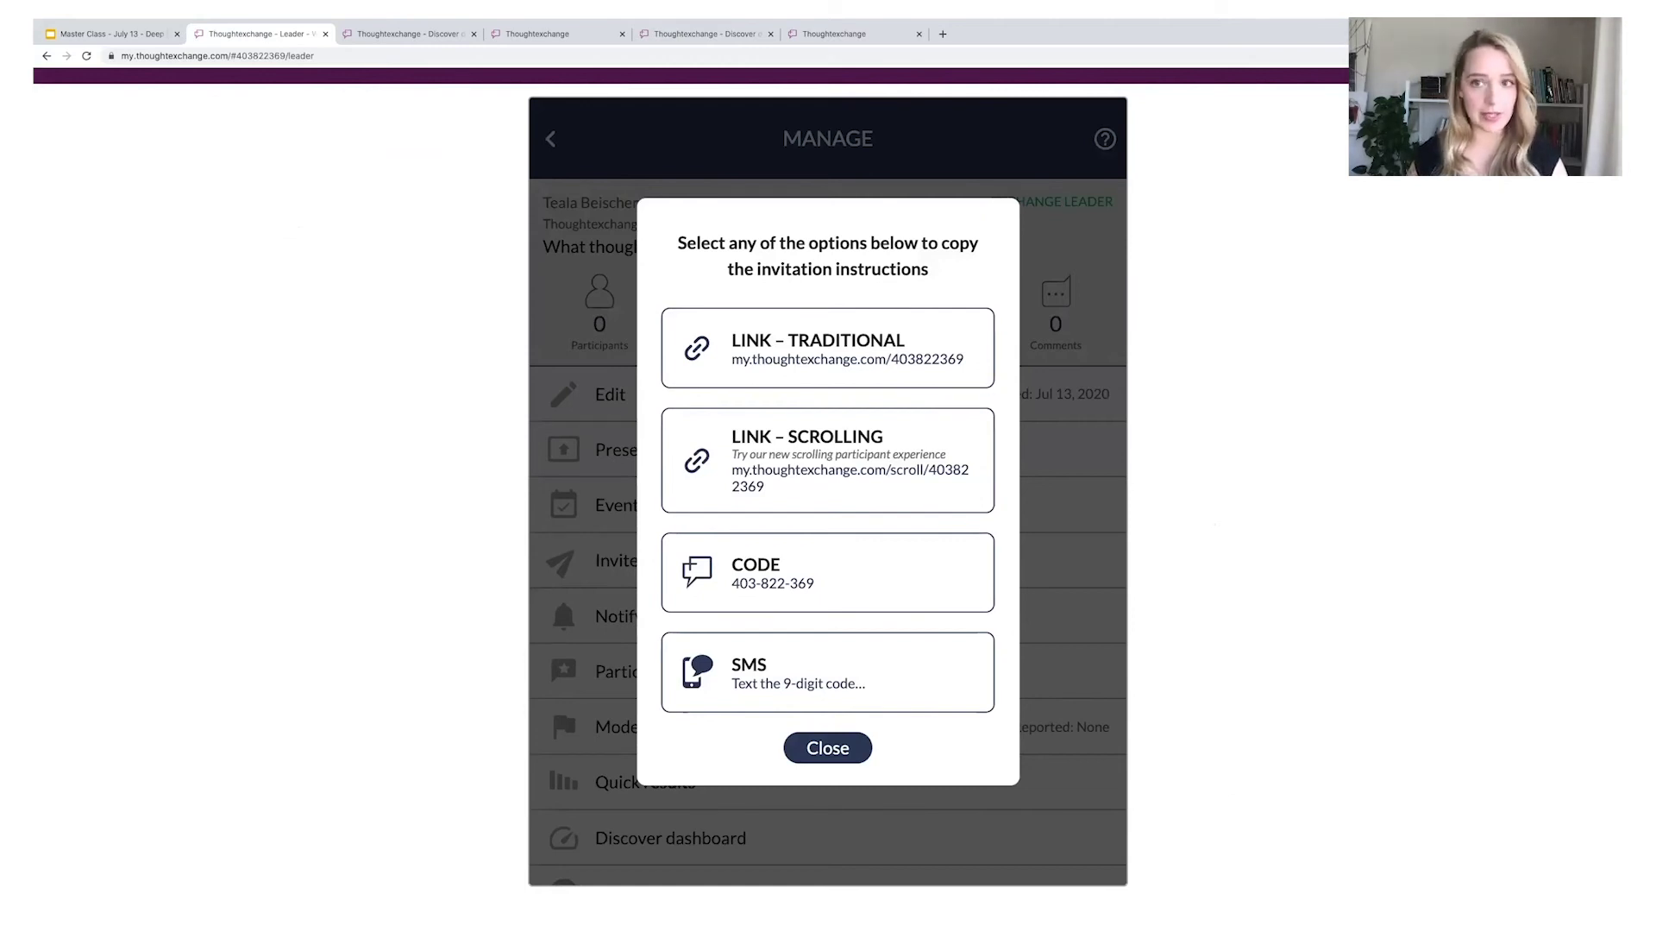
left_click(828, 748)
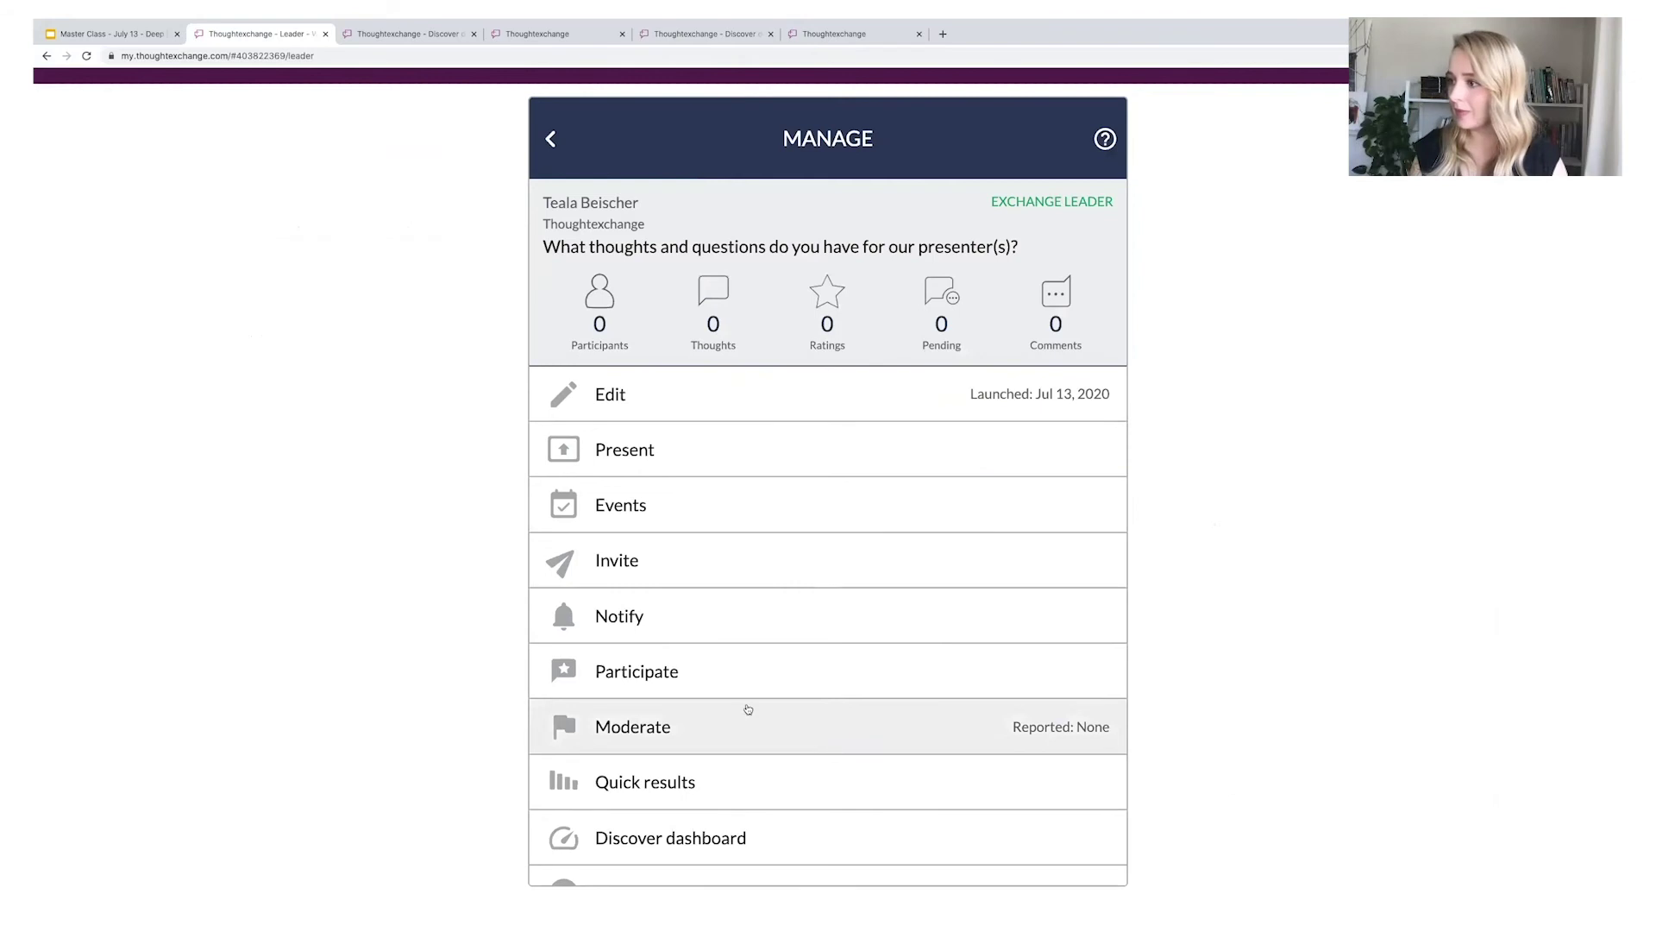
Launch the new exchange in presenter mode with its join code on display and start the countdown timer.
left_click(647, 454)
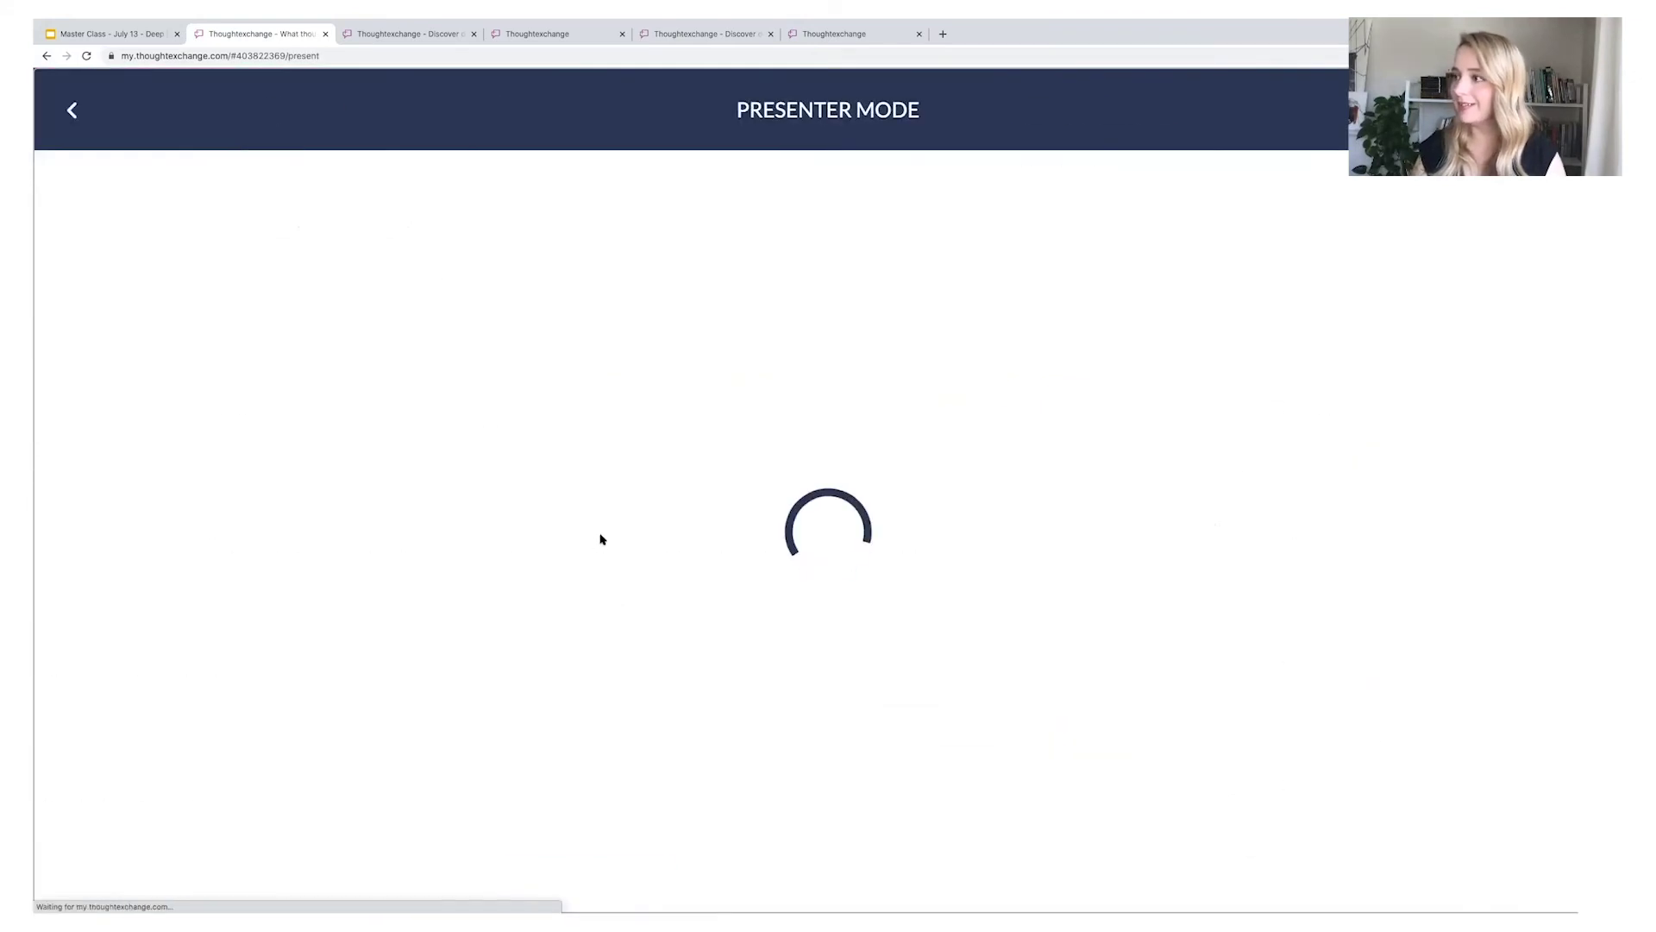
left_click(683, 205)
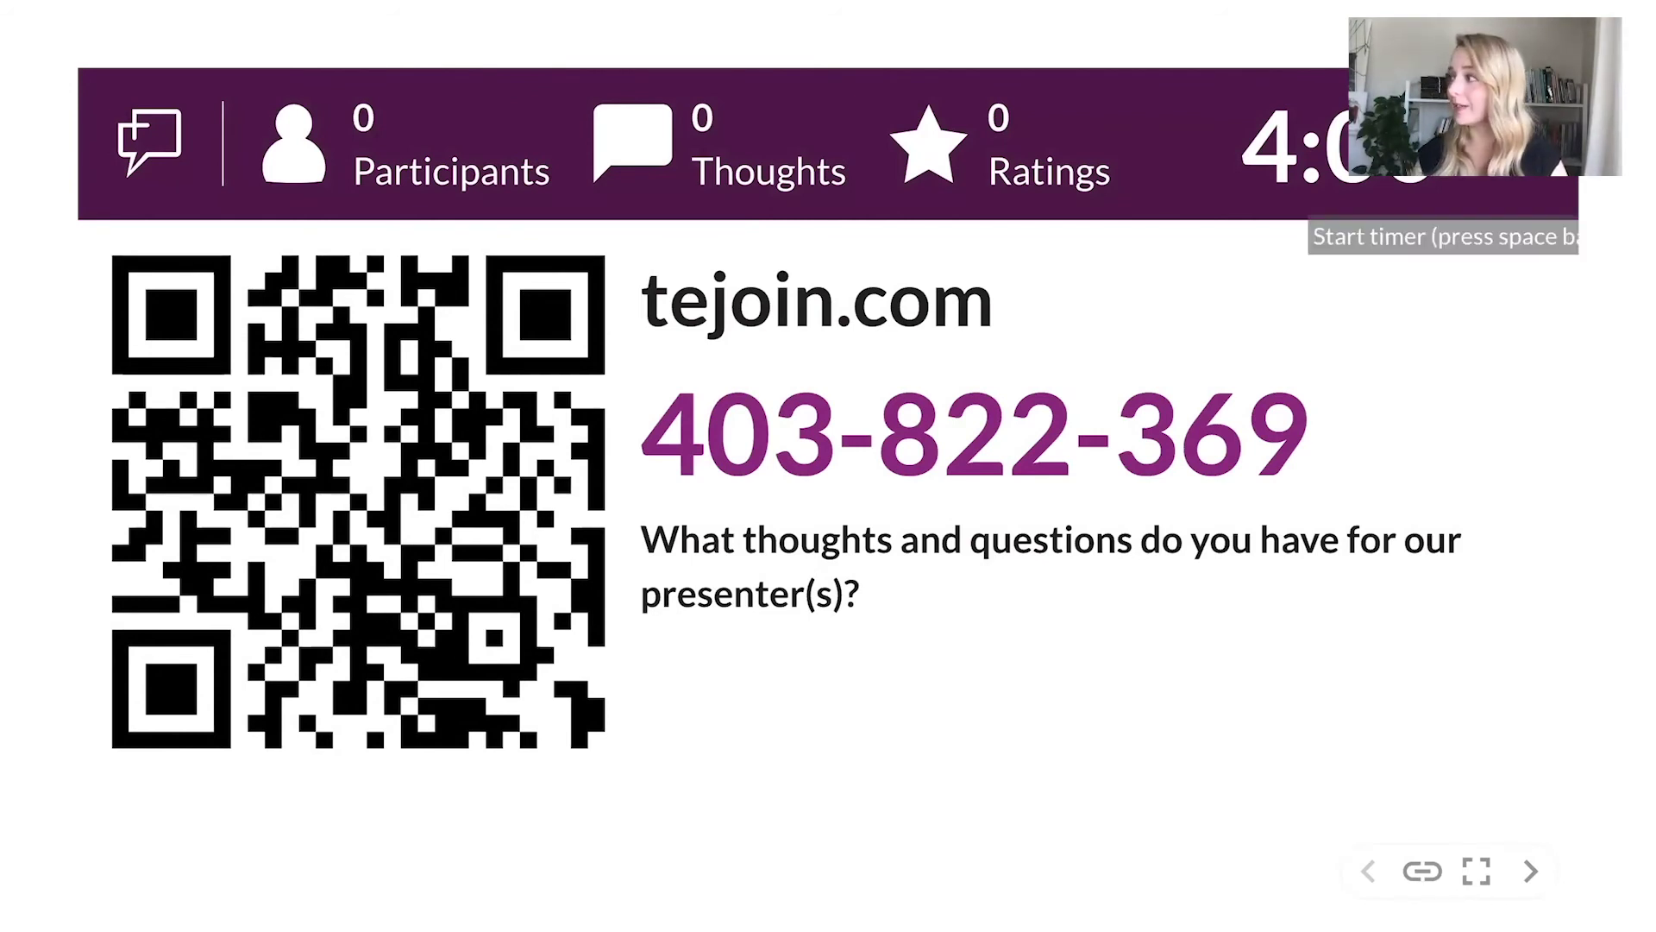
key("space")
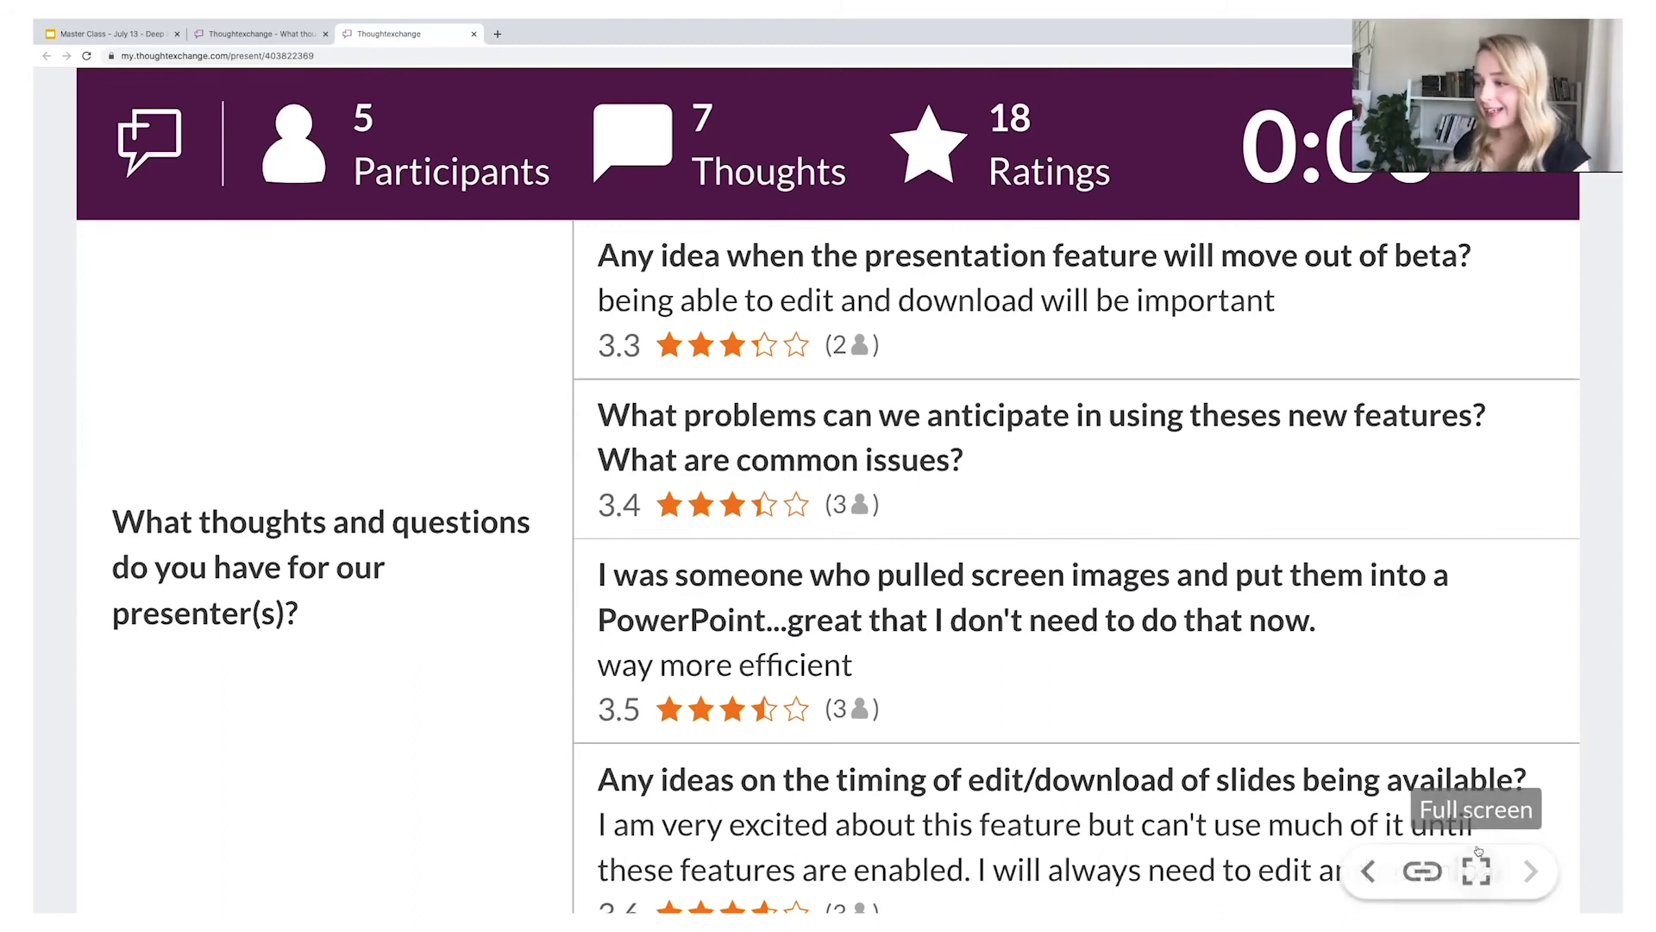
Read through the participants' rated thoughts and questions in the presented exchange results, down to the last one.
scroll(1156, 786, "down", 2)
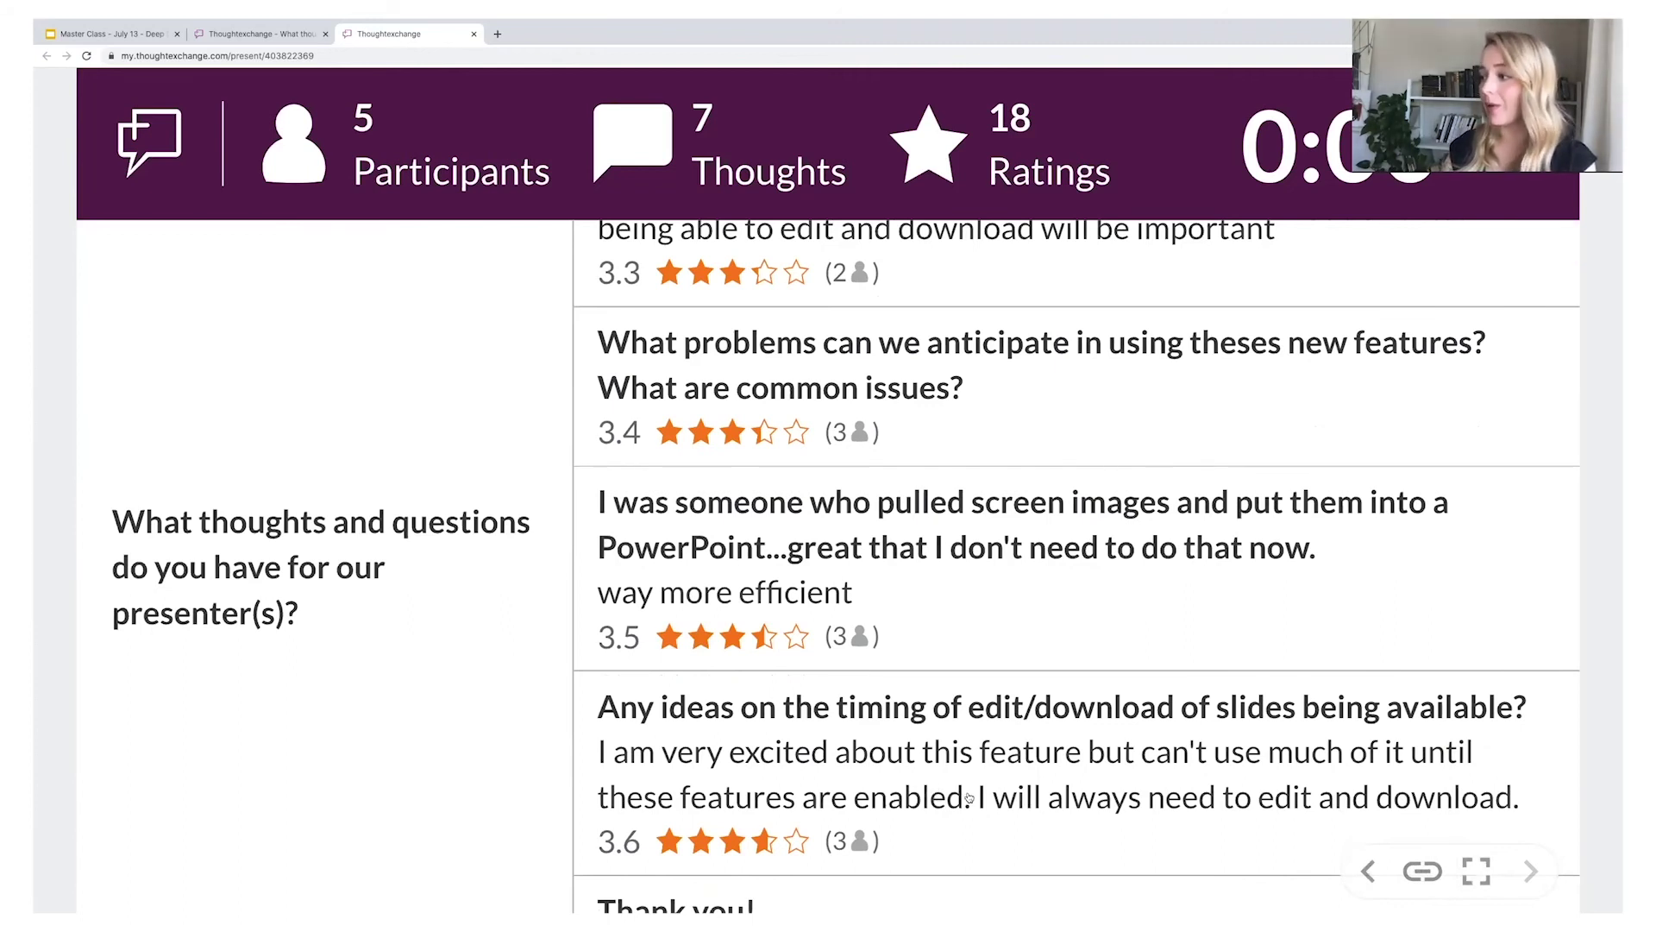
scroll(957, 795, "down", 1)
scroll(970, 797, "up", 1)
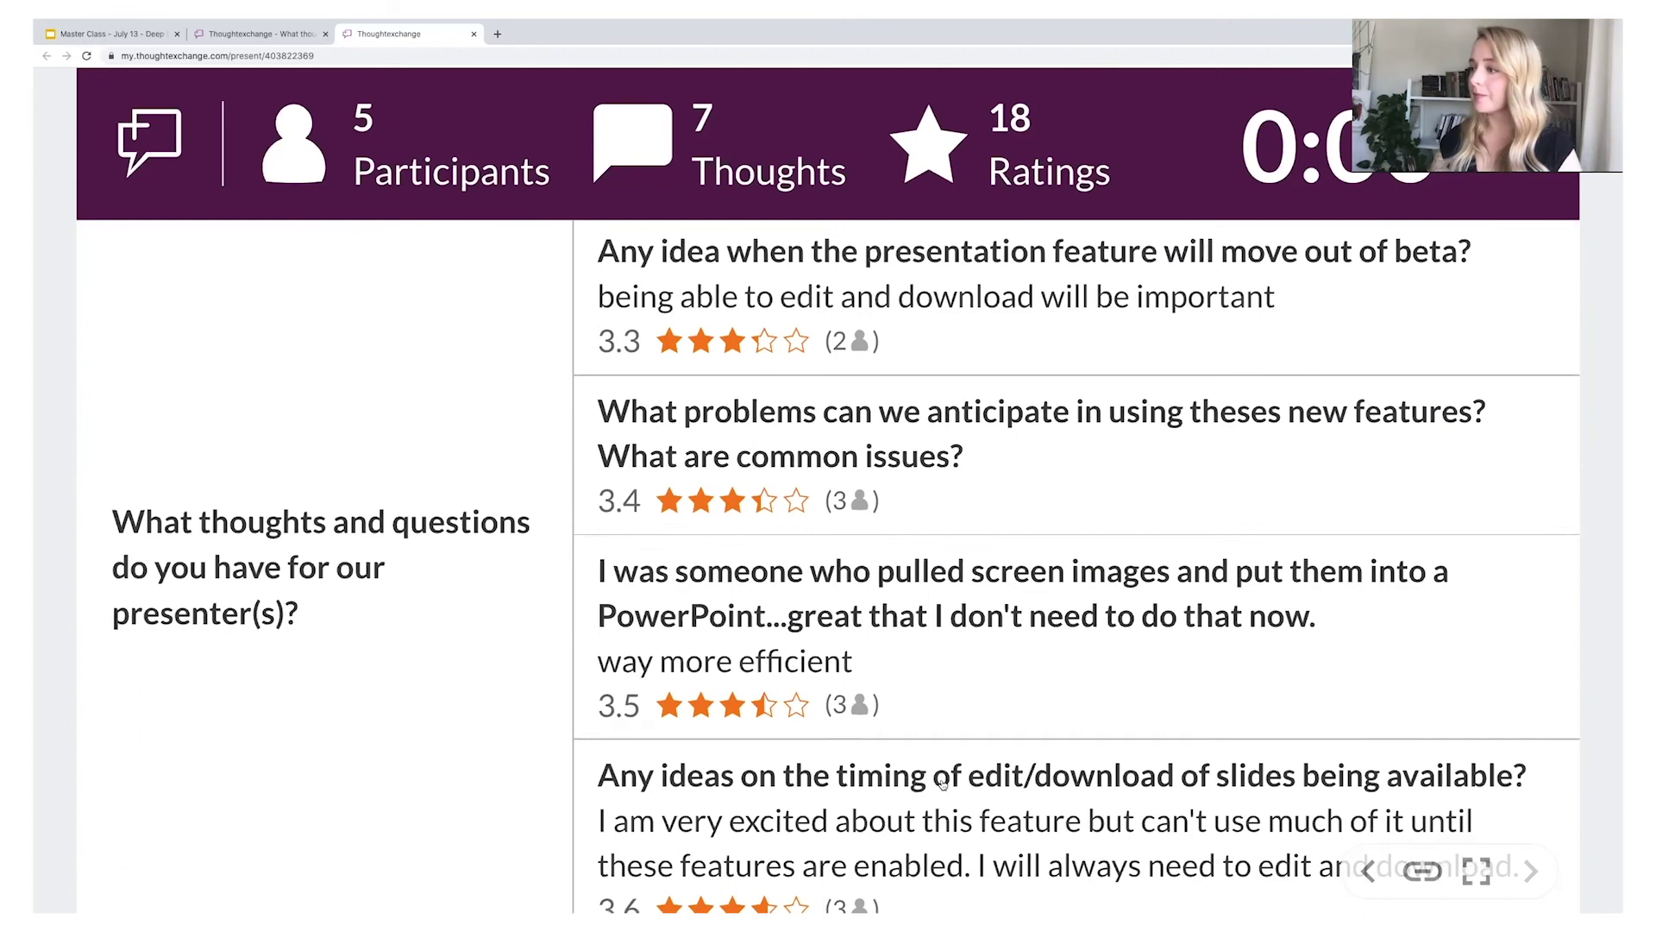
scroll(942, 782, "down", 3)
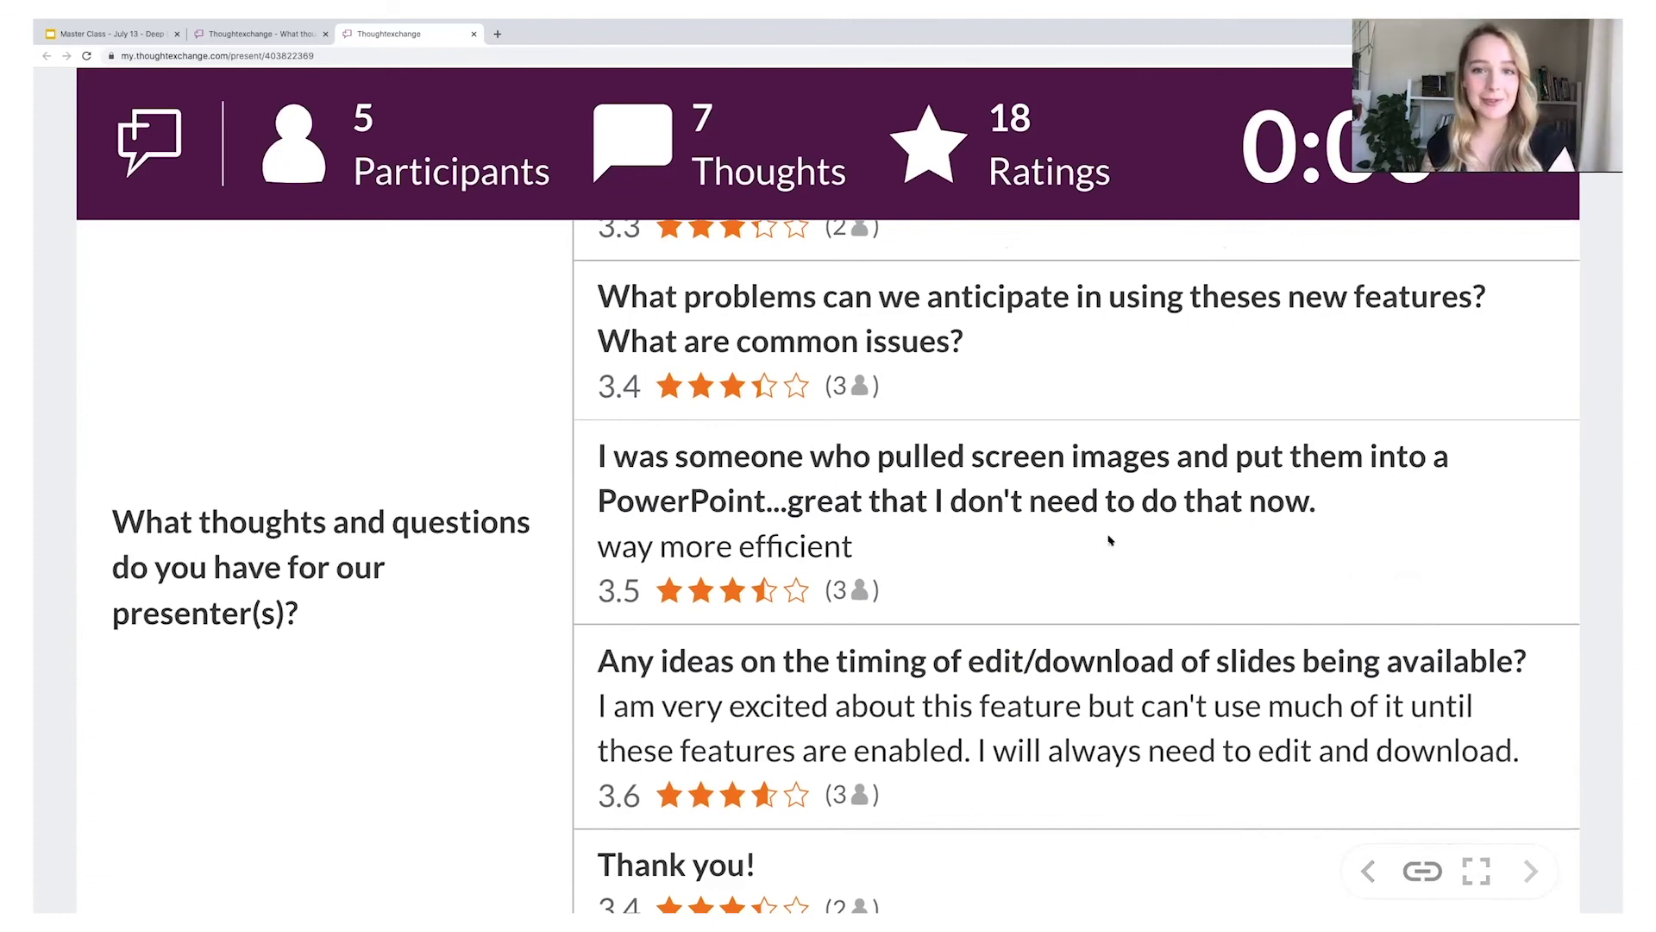
scroll(1096, 548, "down", 2)
scroll(1096, 548, "down", 3)
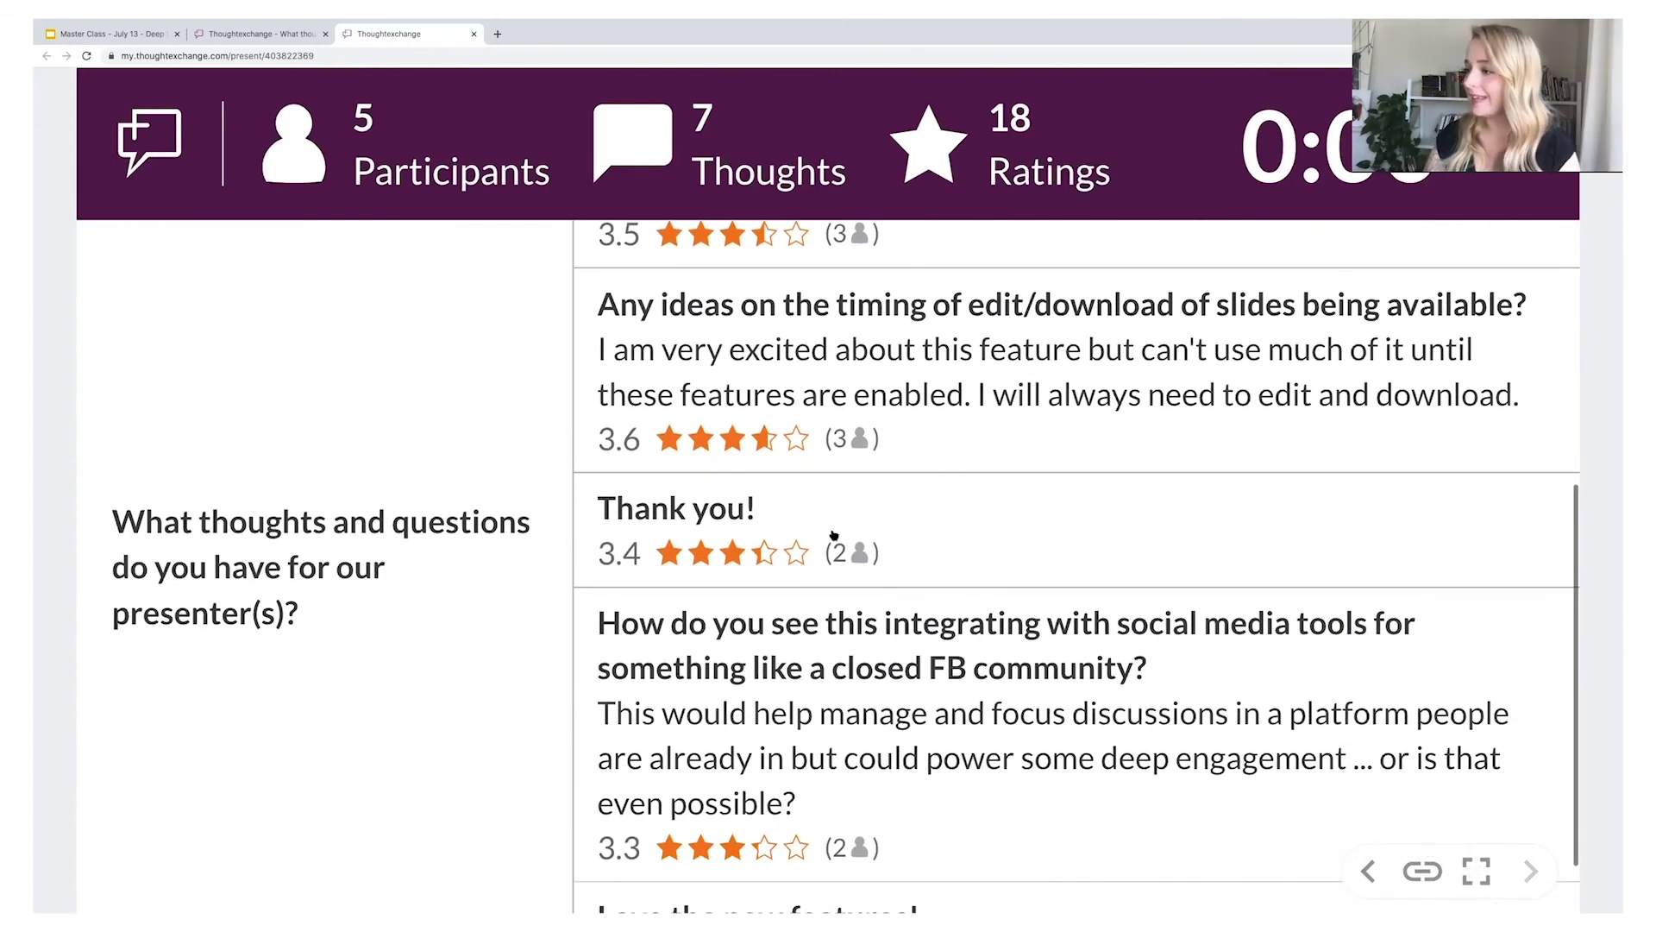
scroll(1044, 614, "down", 1)
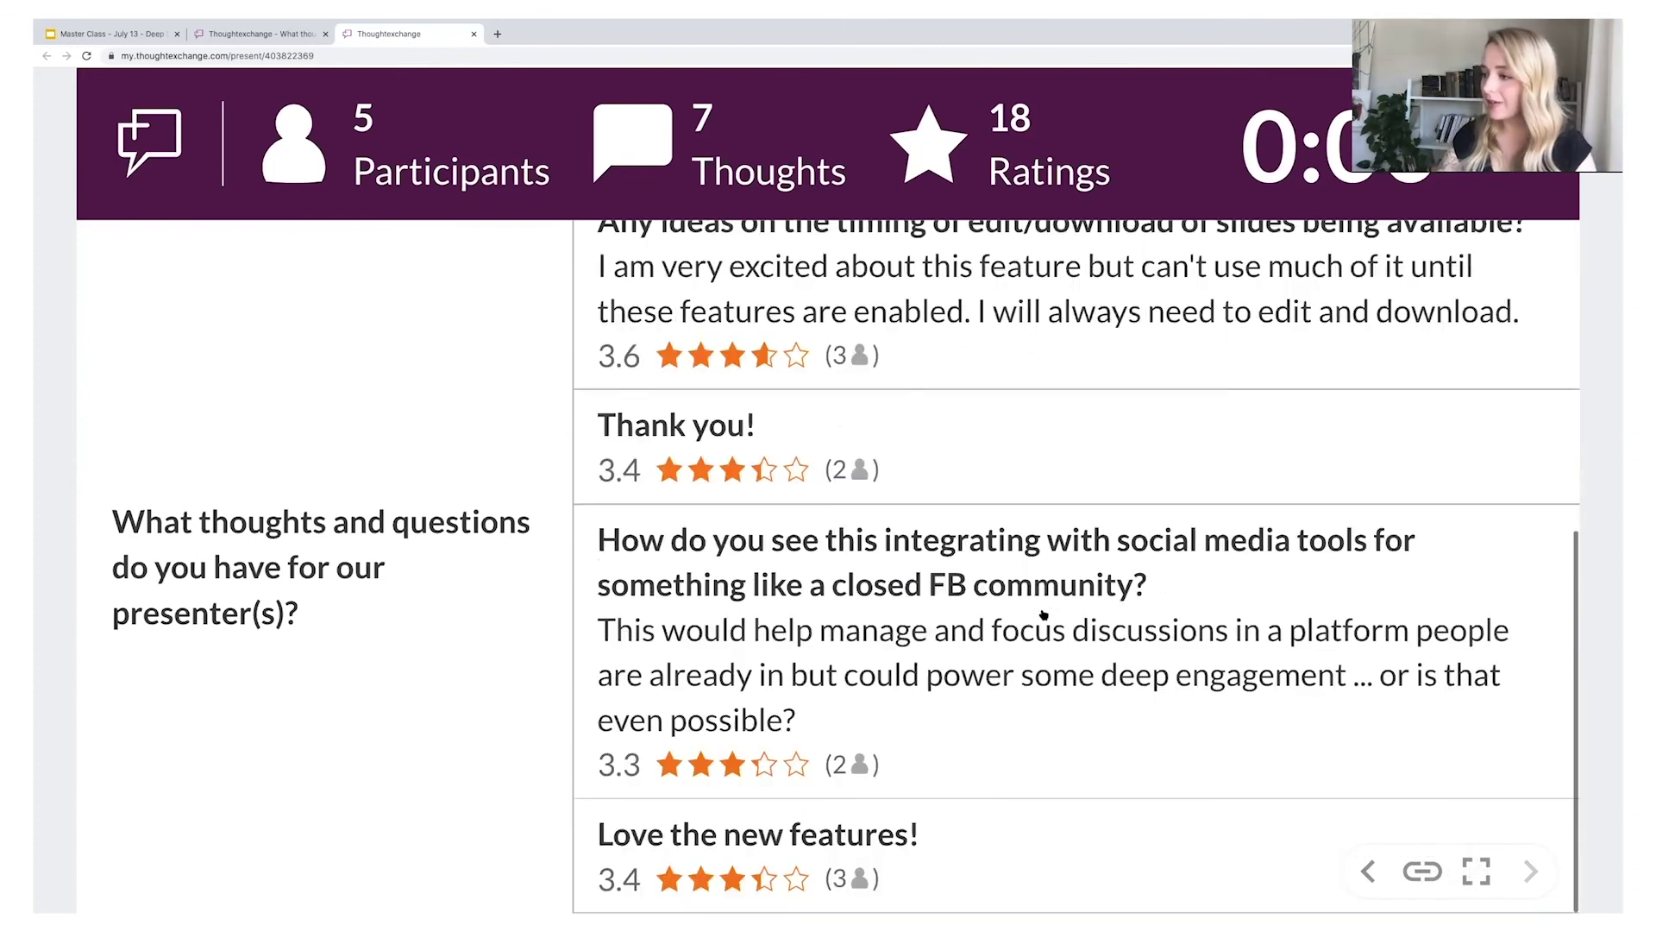